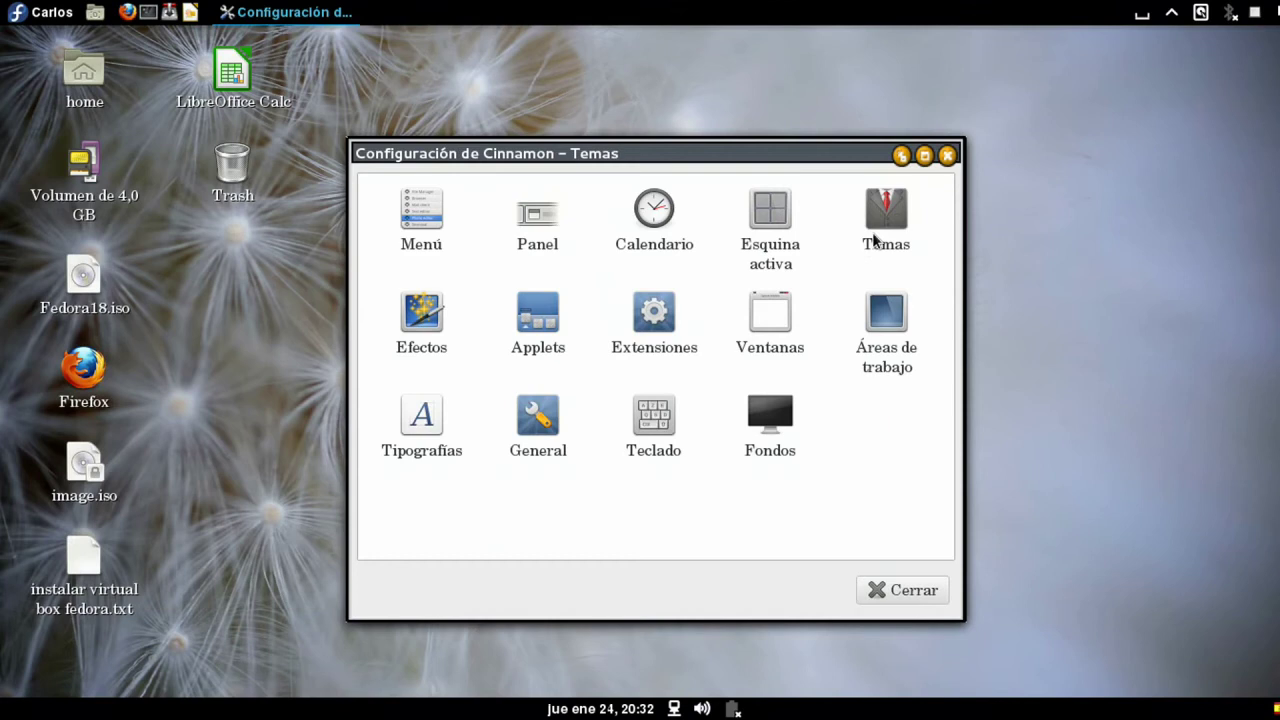
Apply the Android_Holo Cinnamon theme and return to the full list of settings categories
click(583, 309)
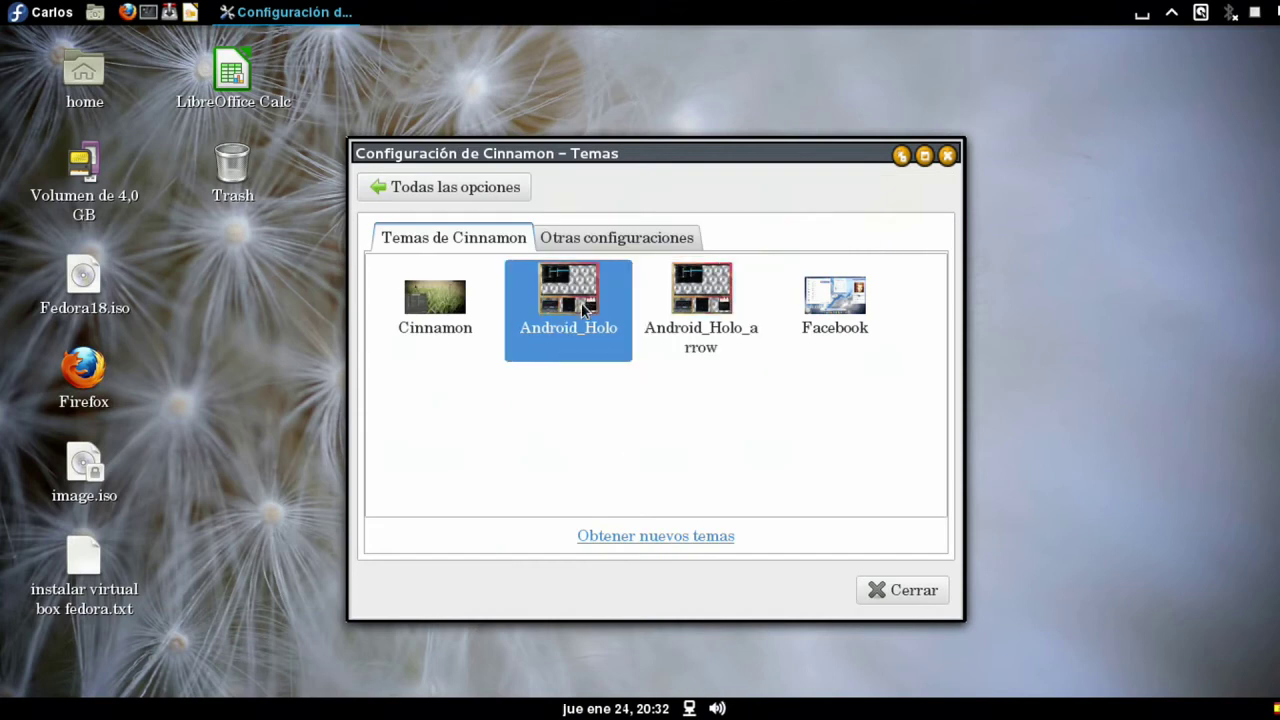
click(460, 188)
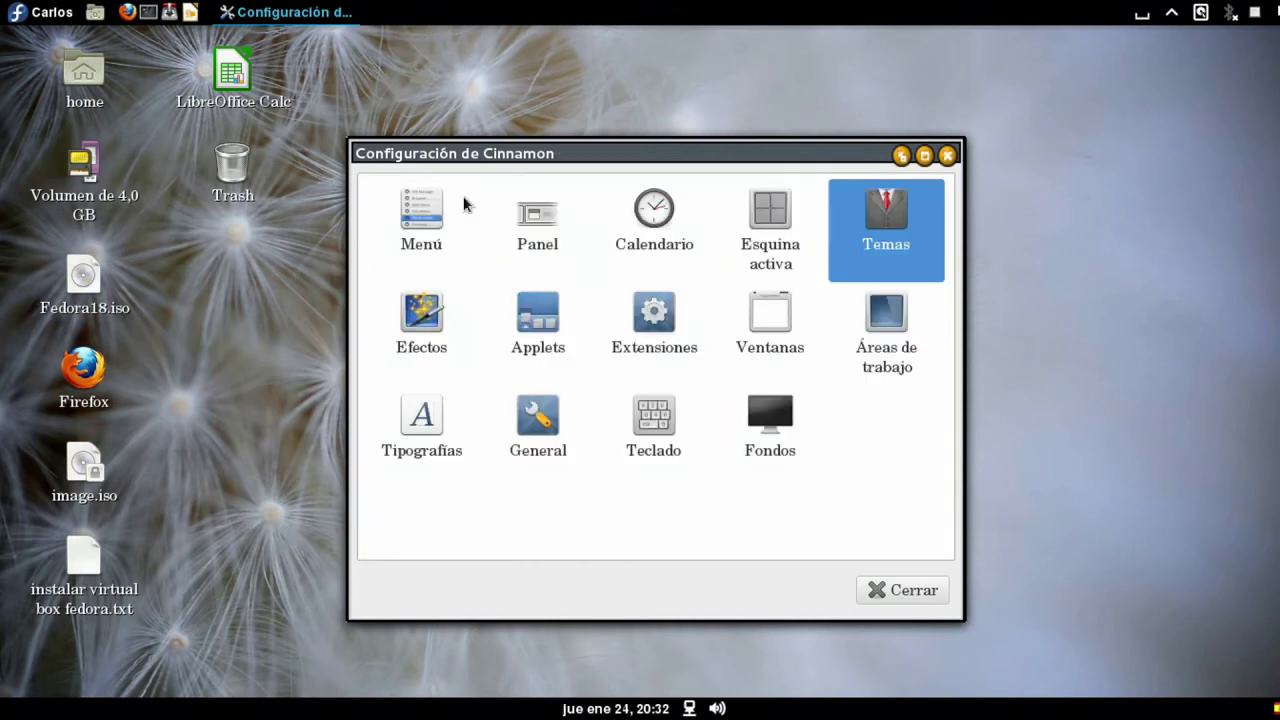
Check how the Android_Holo theme looks in the open-windows overview, the applications menu and the calendar
mouse_move(1, 1)
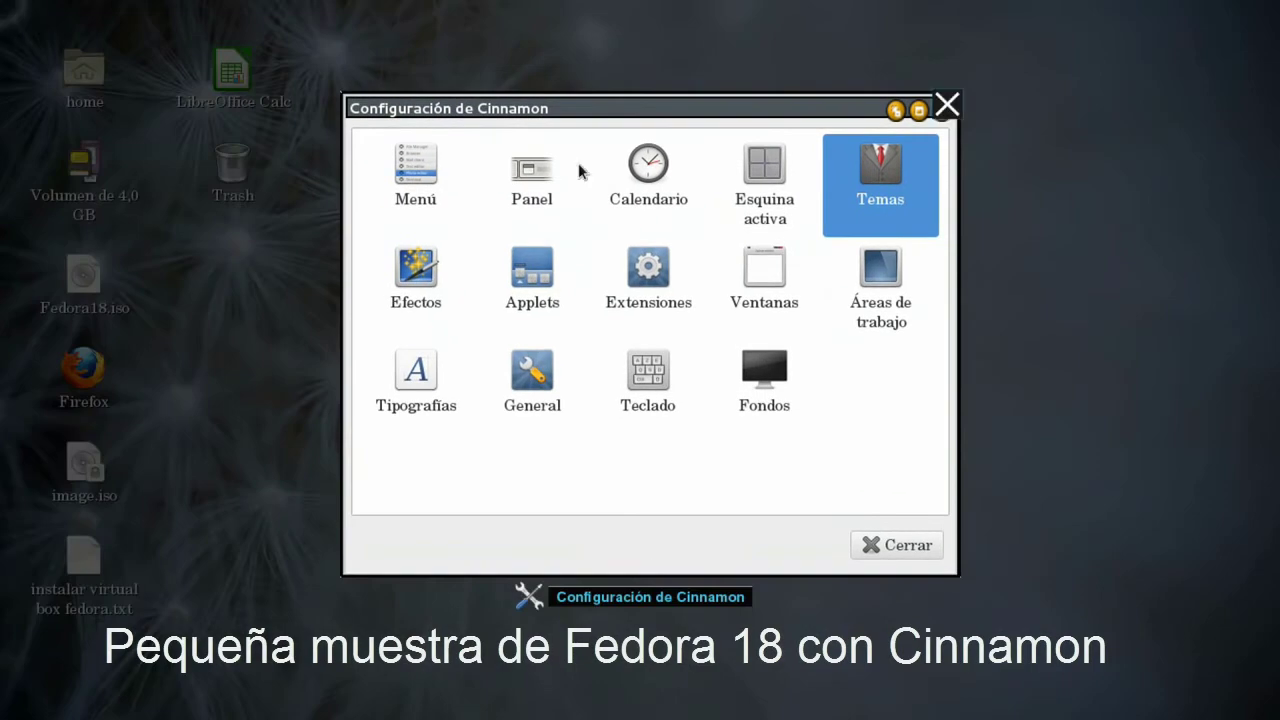
click(876, 175)
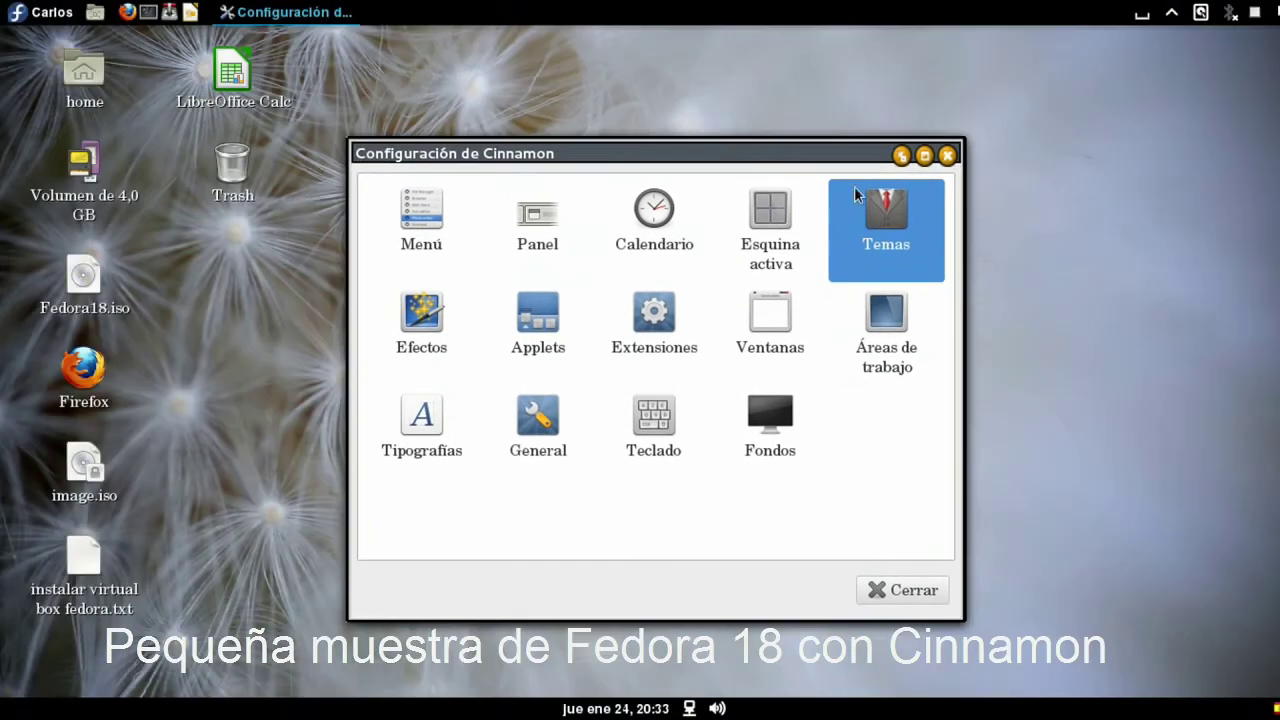
click(40, 14)
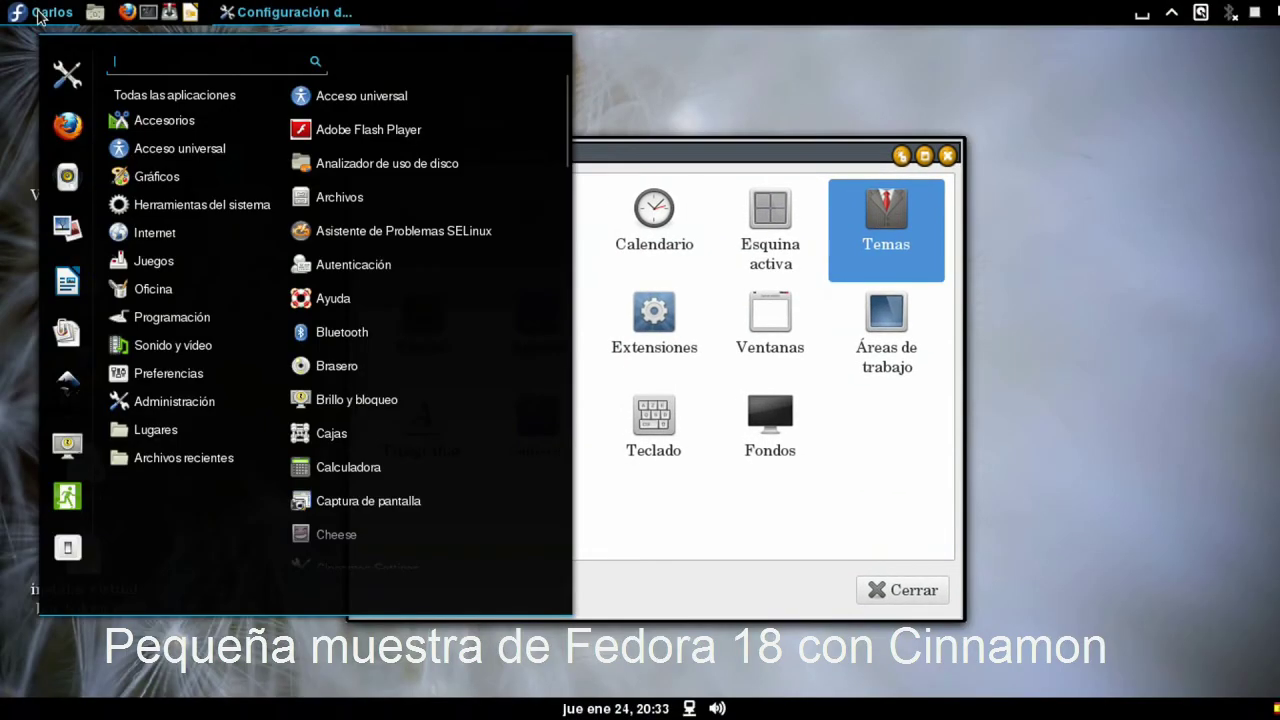
click(153, 155)
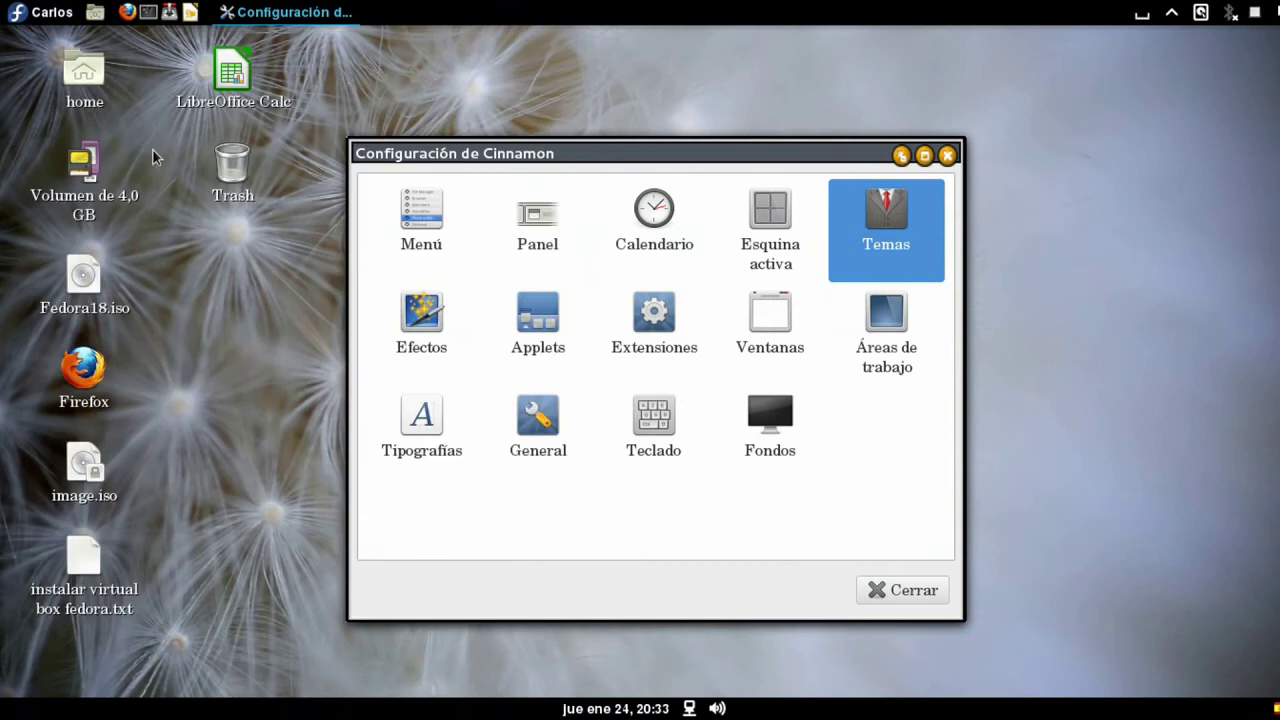
click(624, 710)
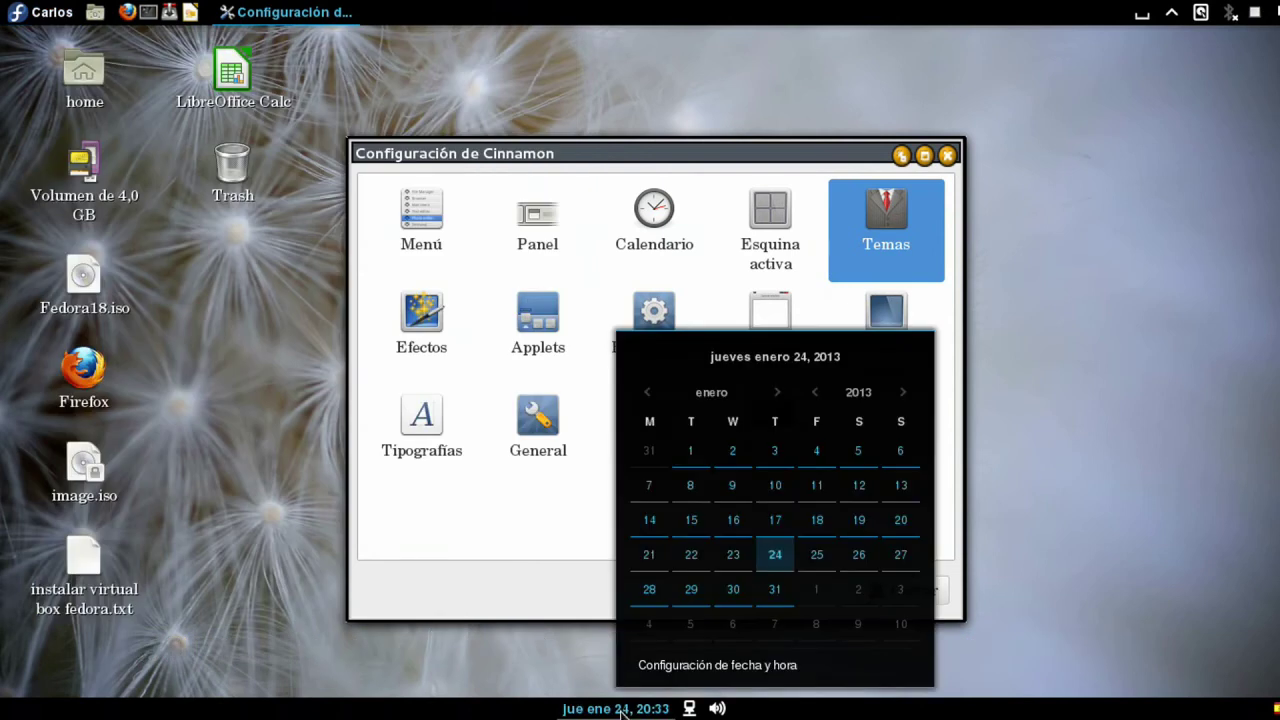
click(622, 710)
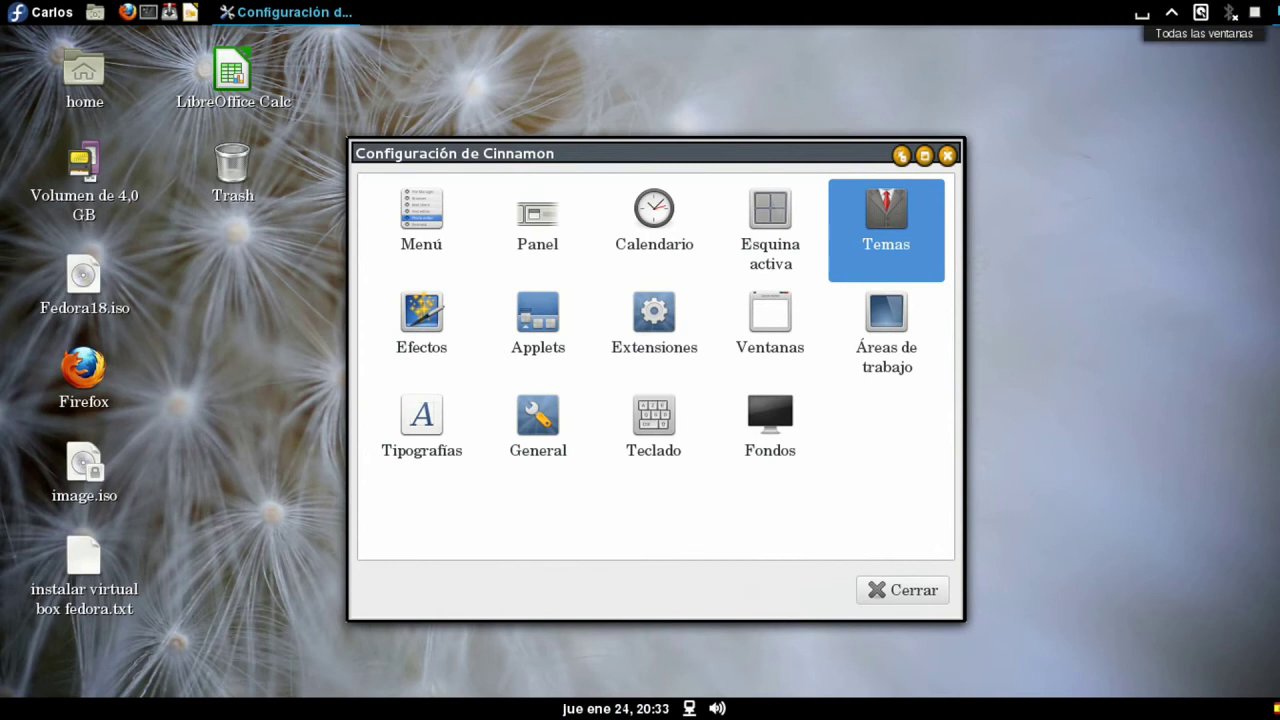
Show the list of all windows and choose Configuración de Cinnamon under Escritorio 1
click(1255, 12)
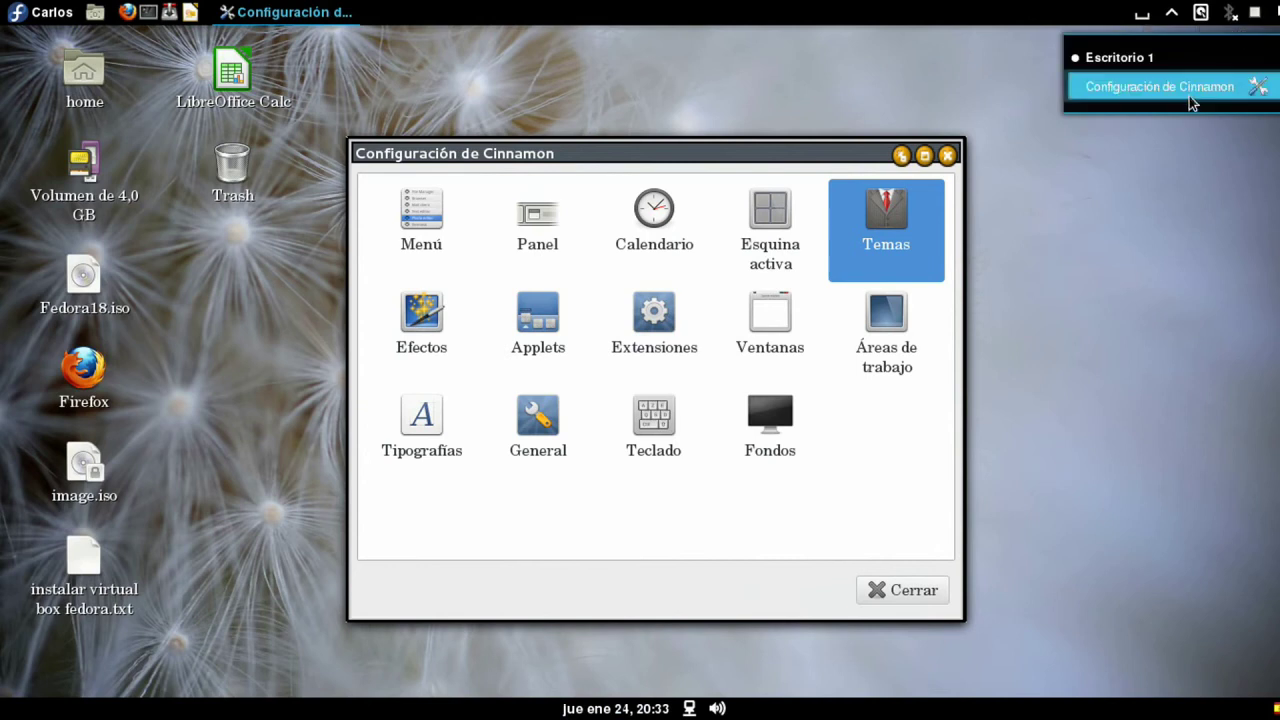
click(1189, 94)
click(1255, 12)
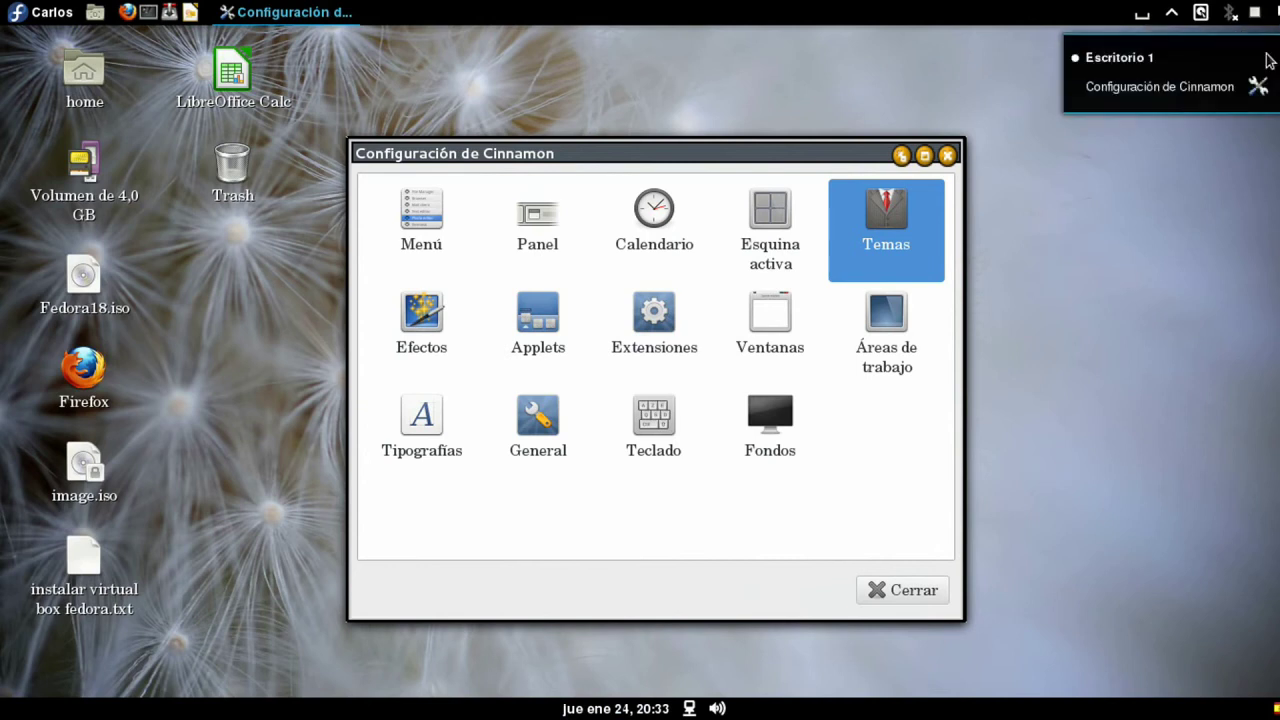
click(1189, 92)
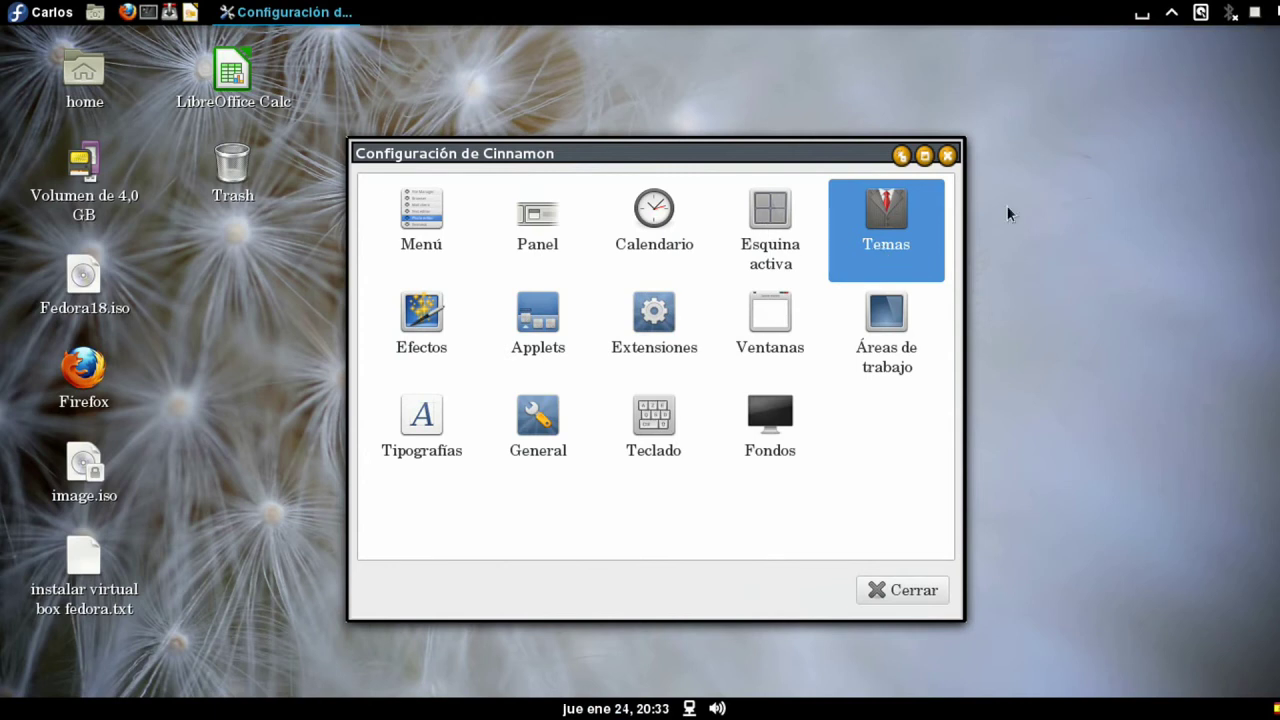
Apply the Facebook theme and check how the applications menu and the calendar look in it
click(866, 233)
click(826, 296)
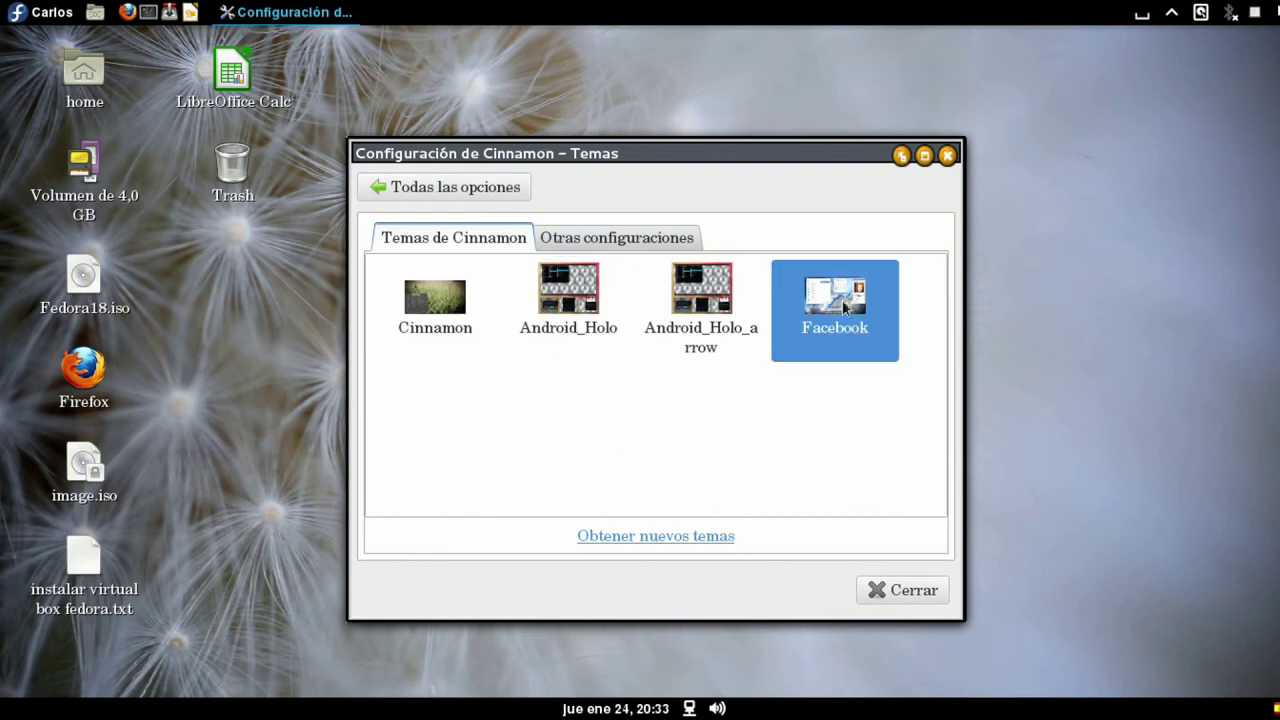
click(22, 14)
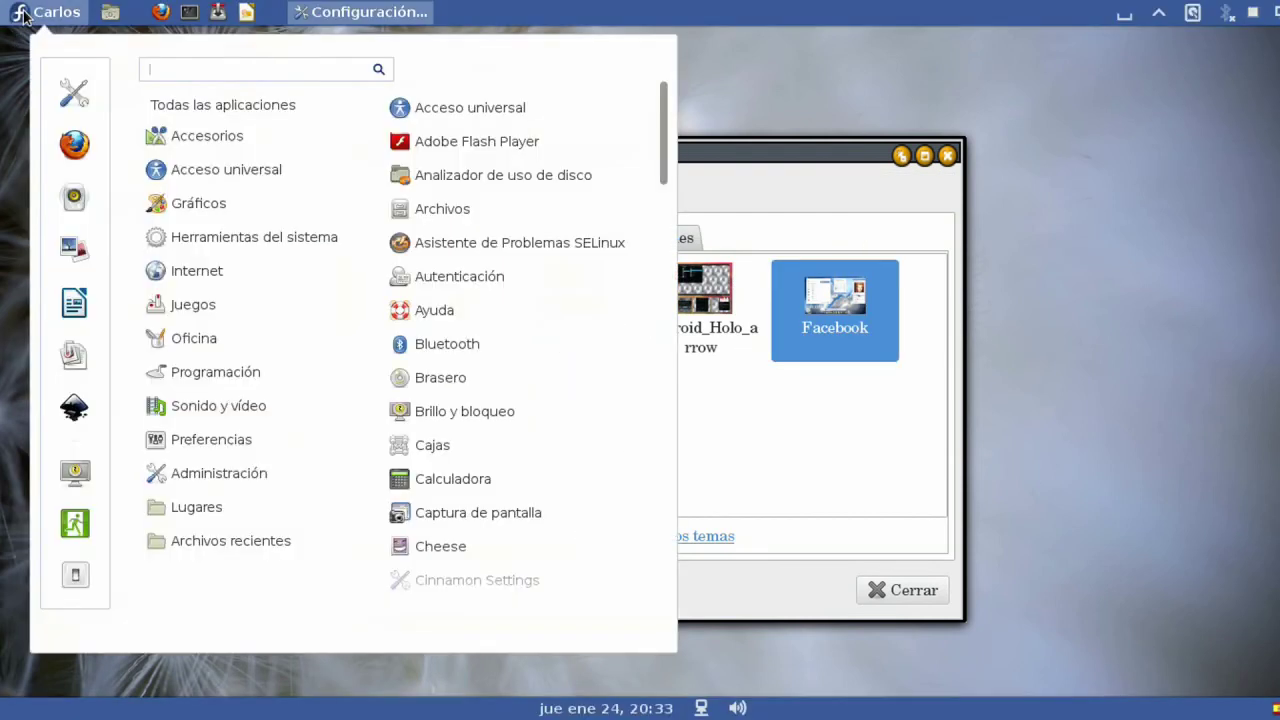
click(22, 14)
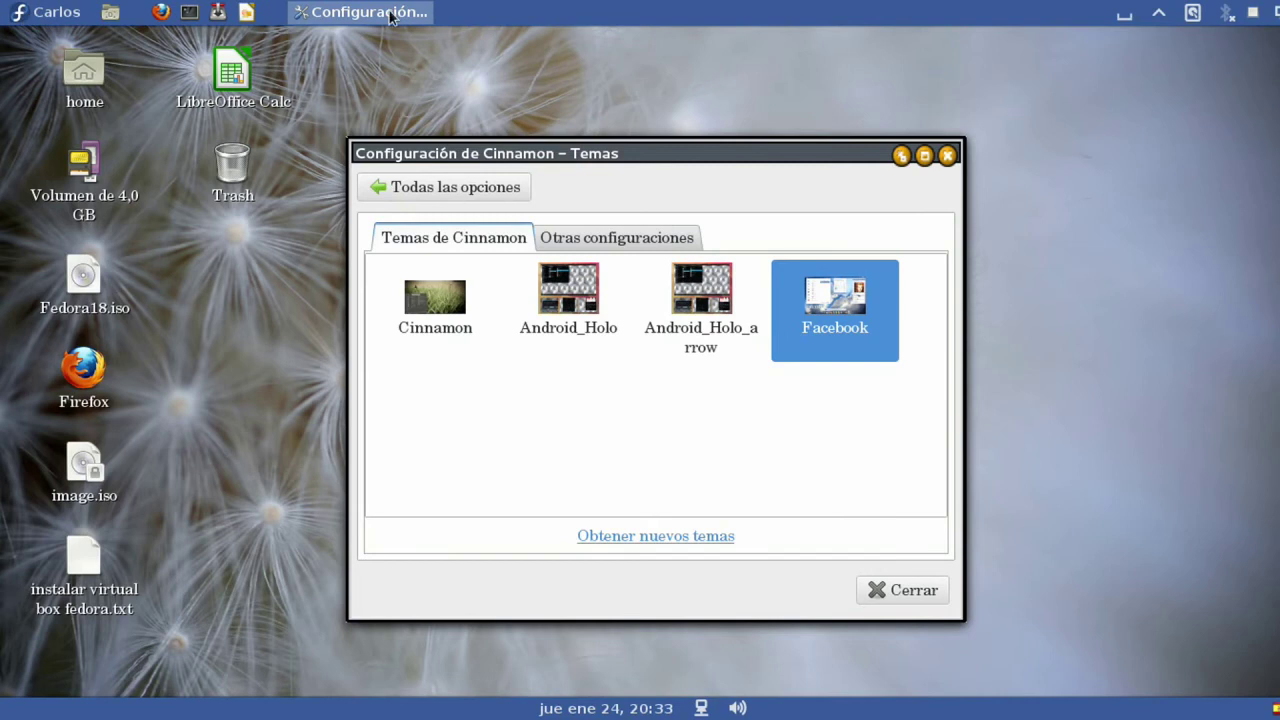
click(617, 712)
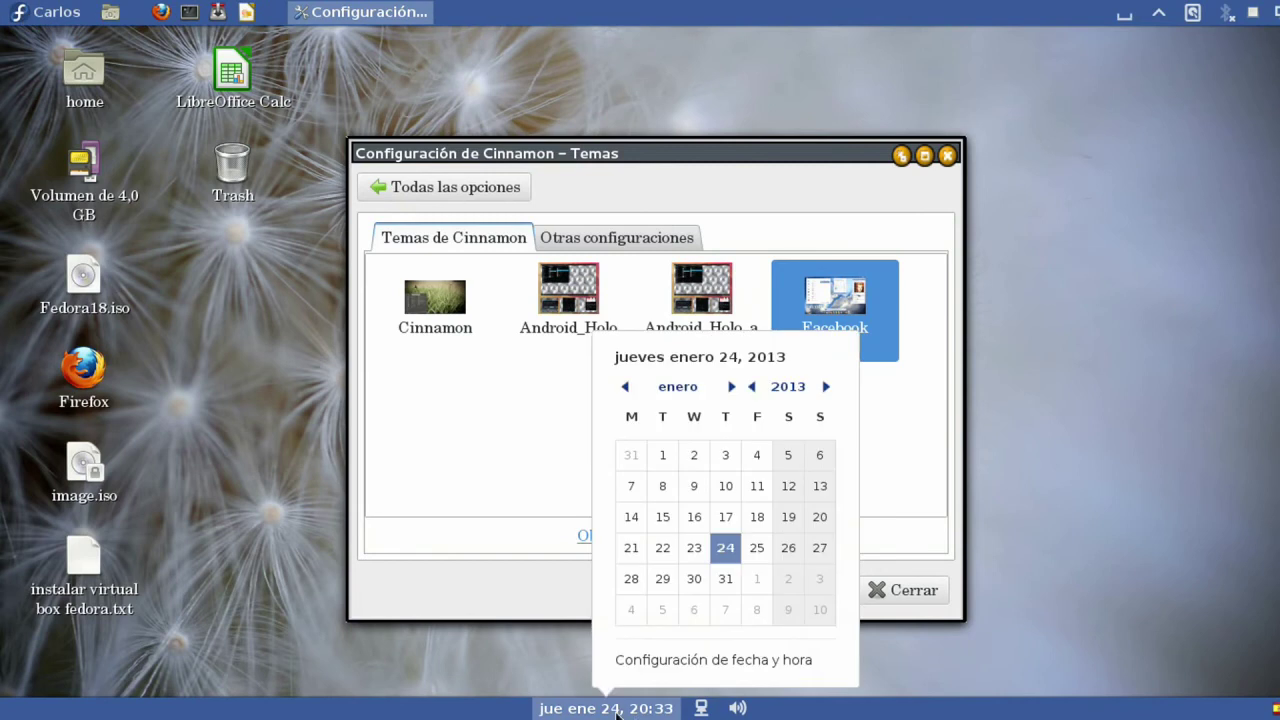
click(617, 712)
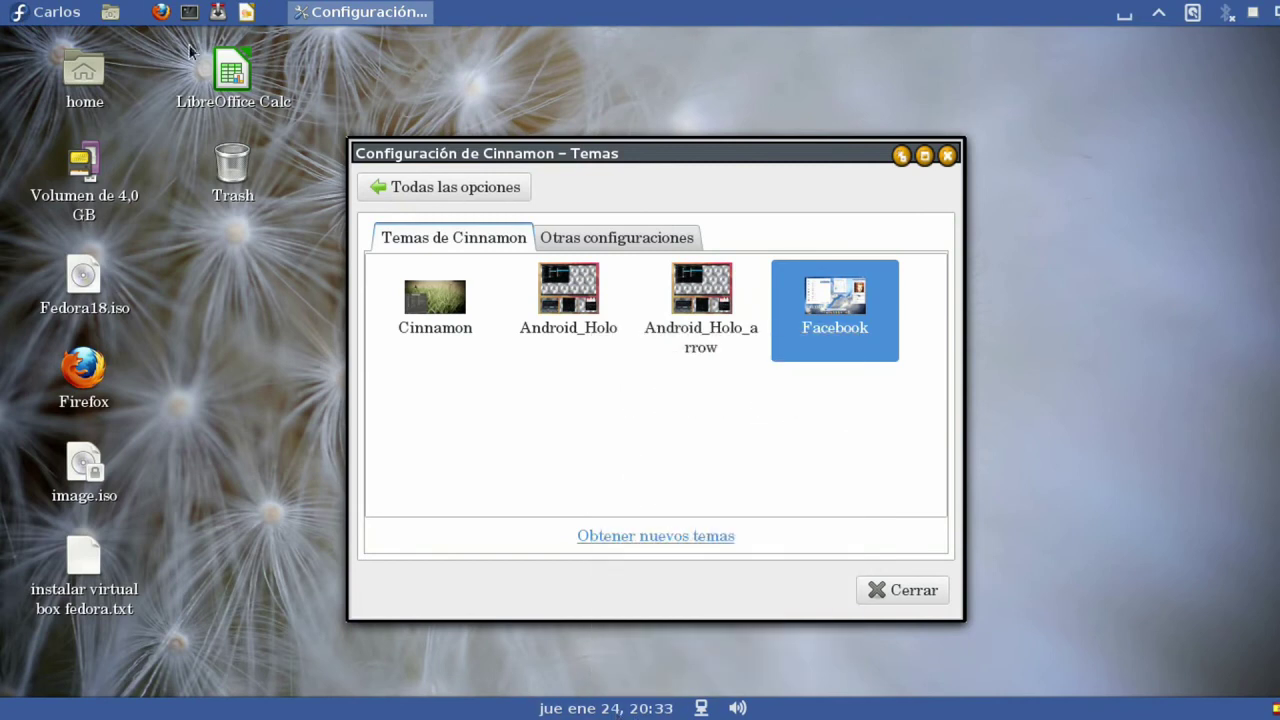
Launch Firefox and minimize its window
click(160, 12)
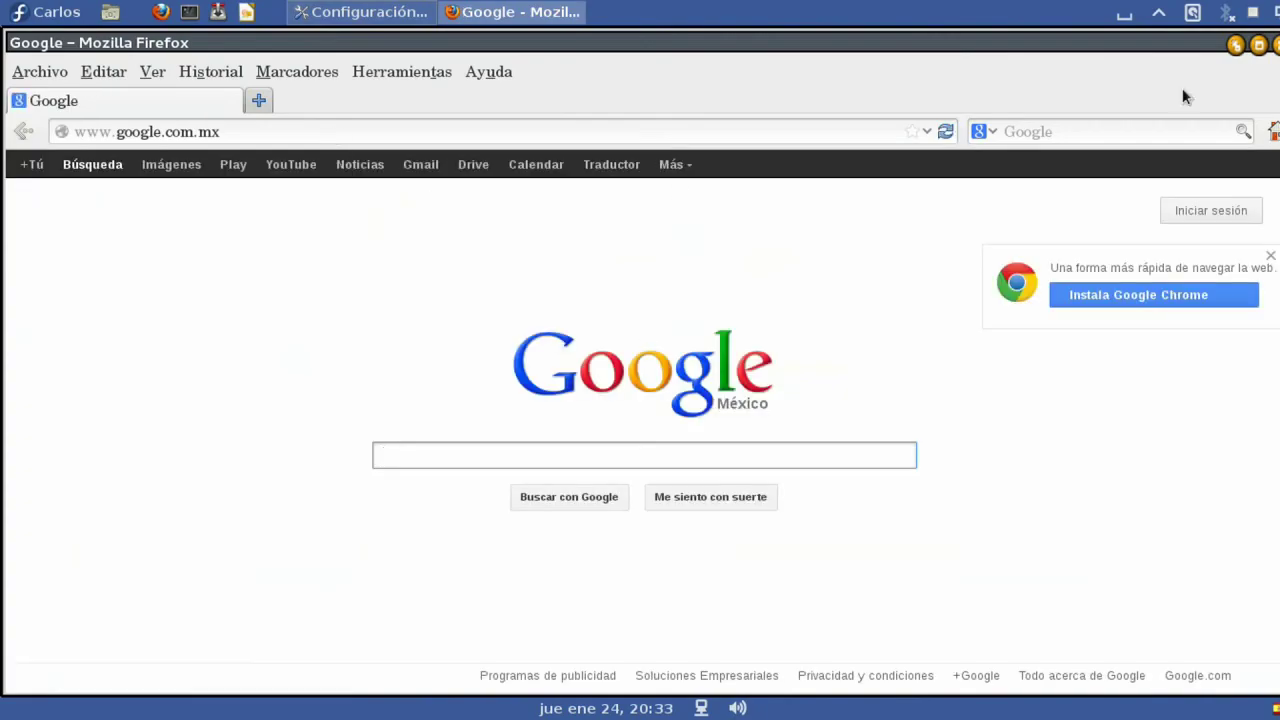
click(1236, 45)
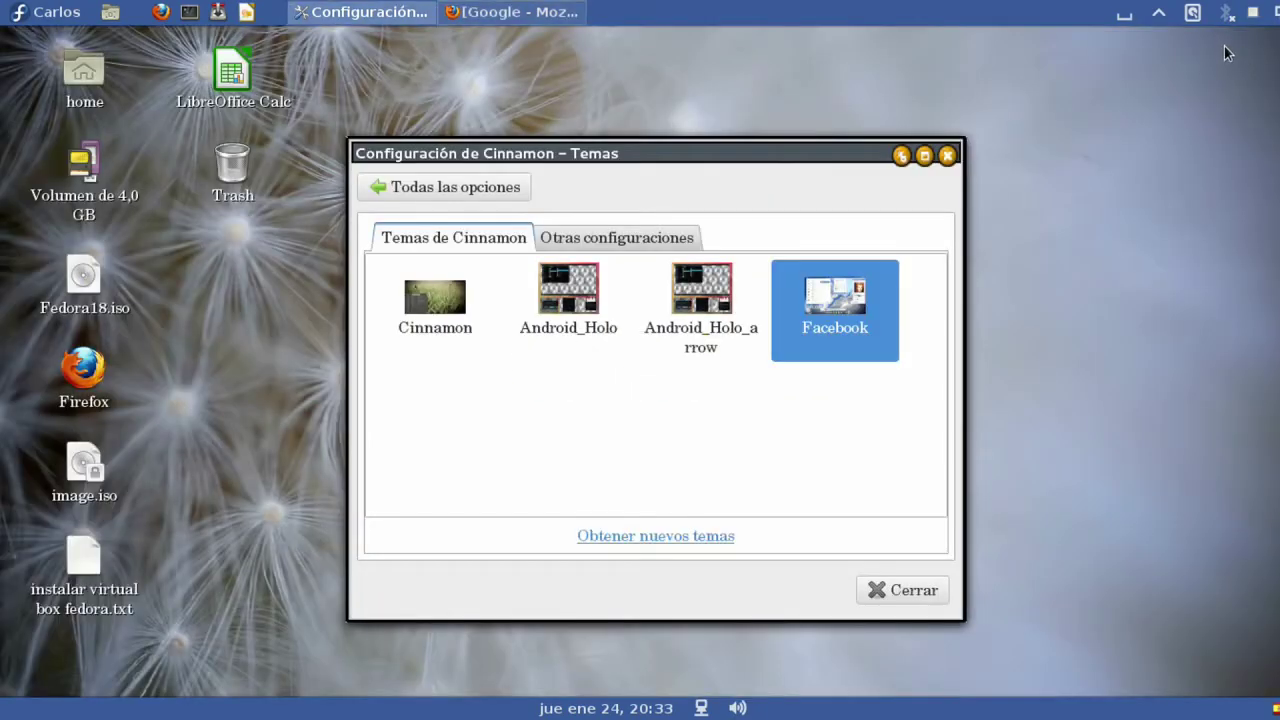
Enable panel edit mode, move the applications menu applet to the start of the bottom panel and test it
click(1156, 18)
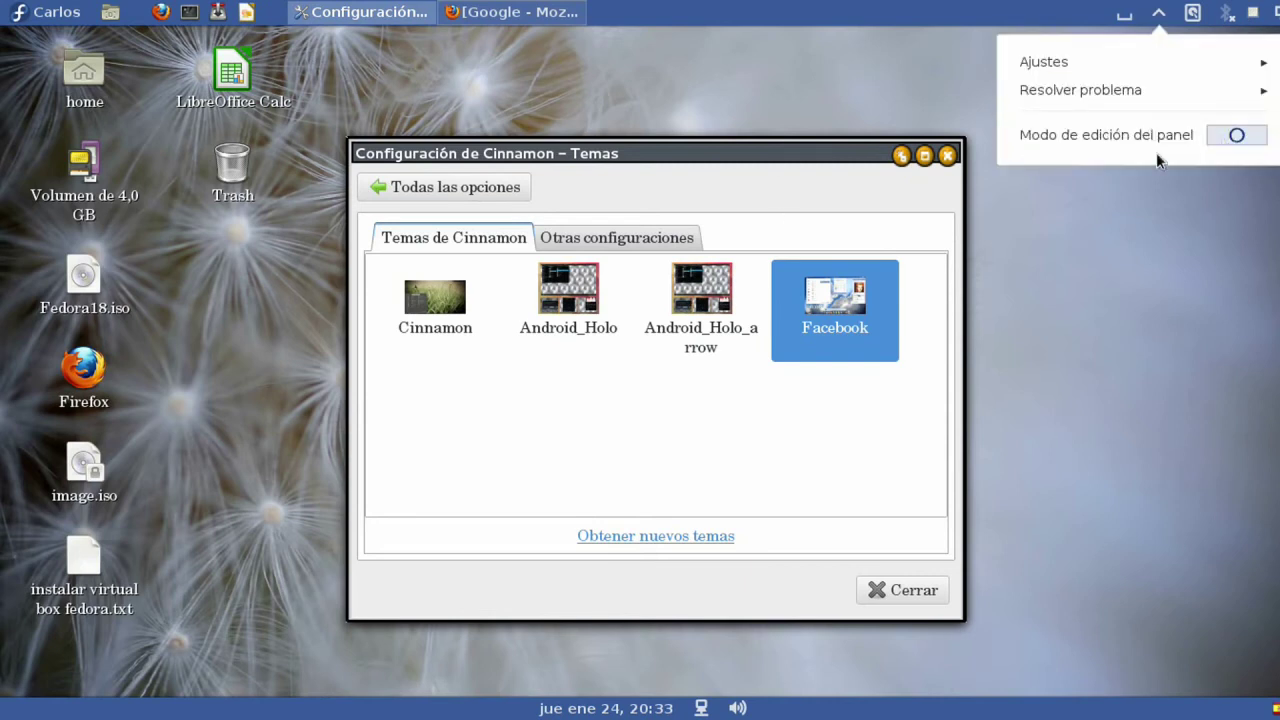
click(1219, 136)
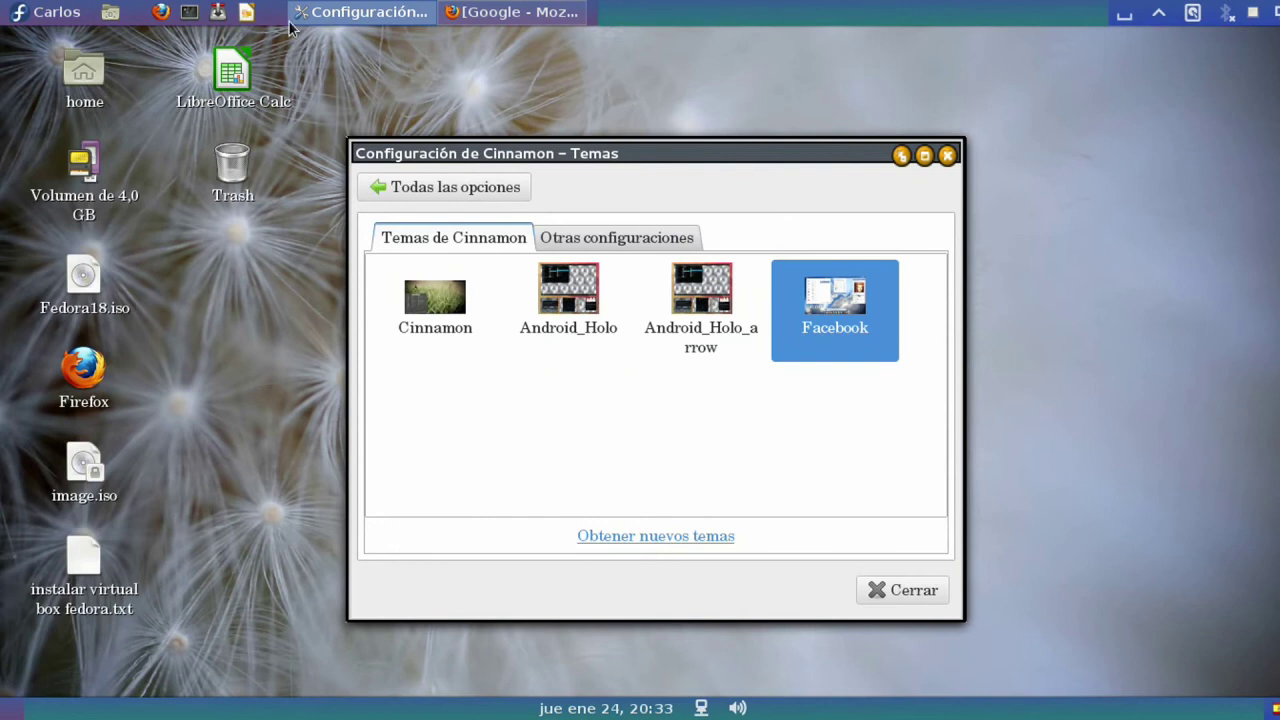
drag(15, 15, 4, 712)
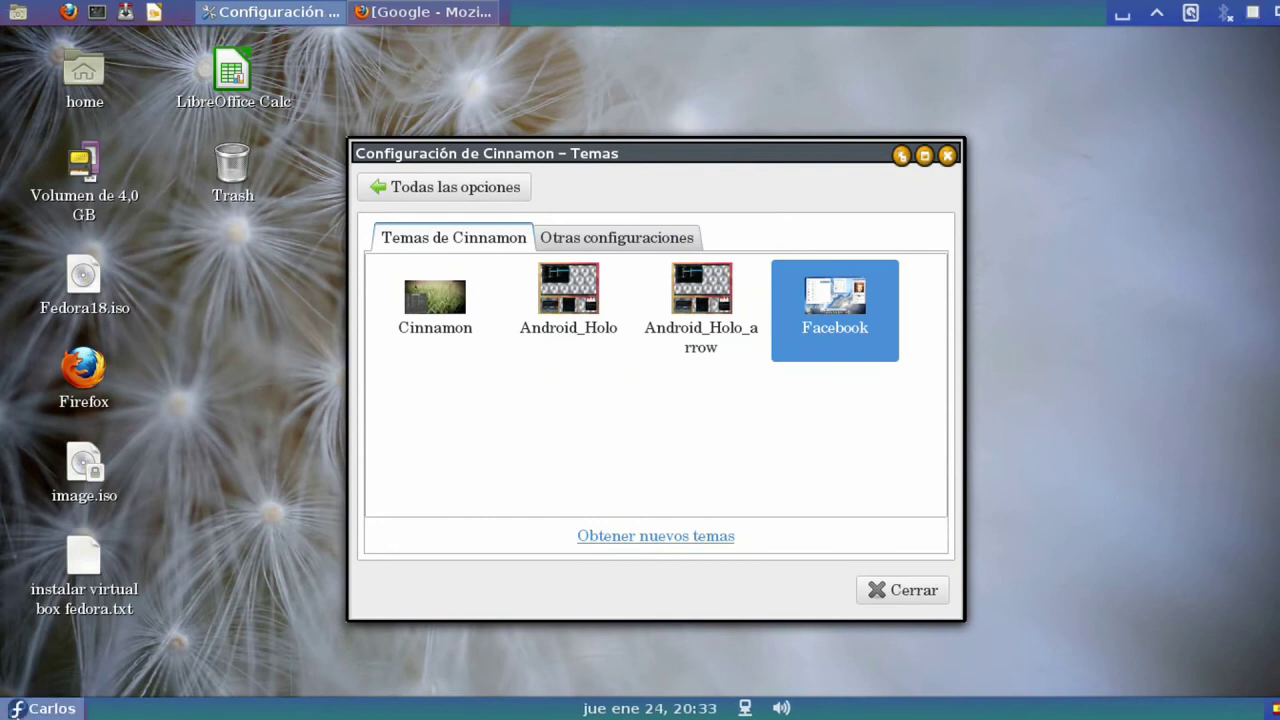
click(18, 712)
click(18, 712)
Move the clock applet to the top panel, check its calendar and turn off panel edit mode
drag(680, 190, 684, 8)
click(872, 12)
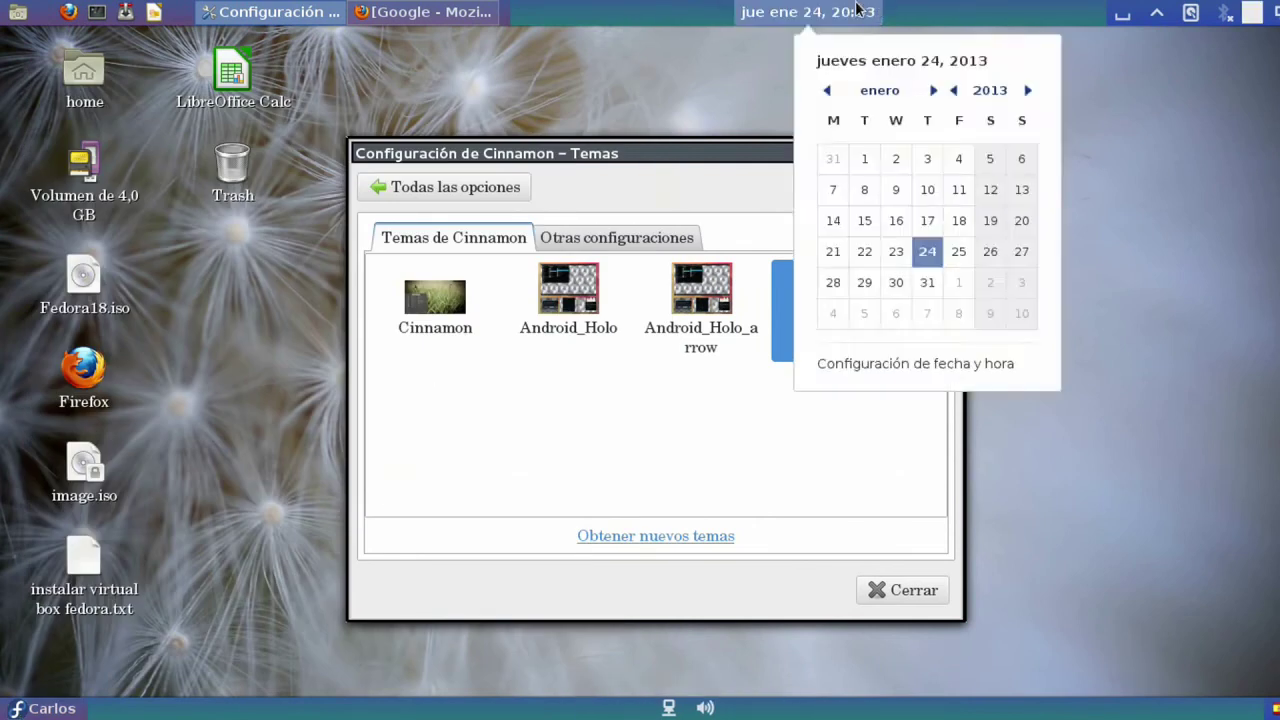
click(864, 12)
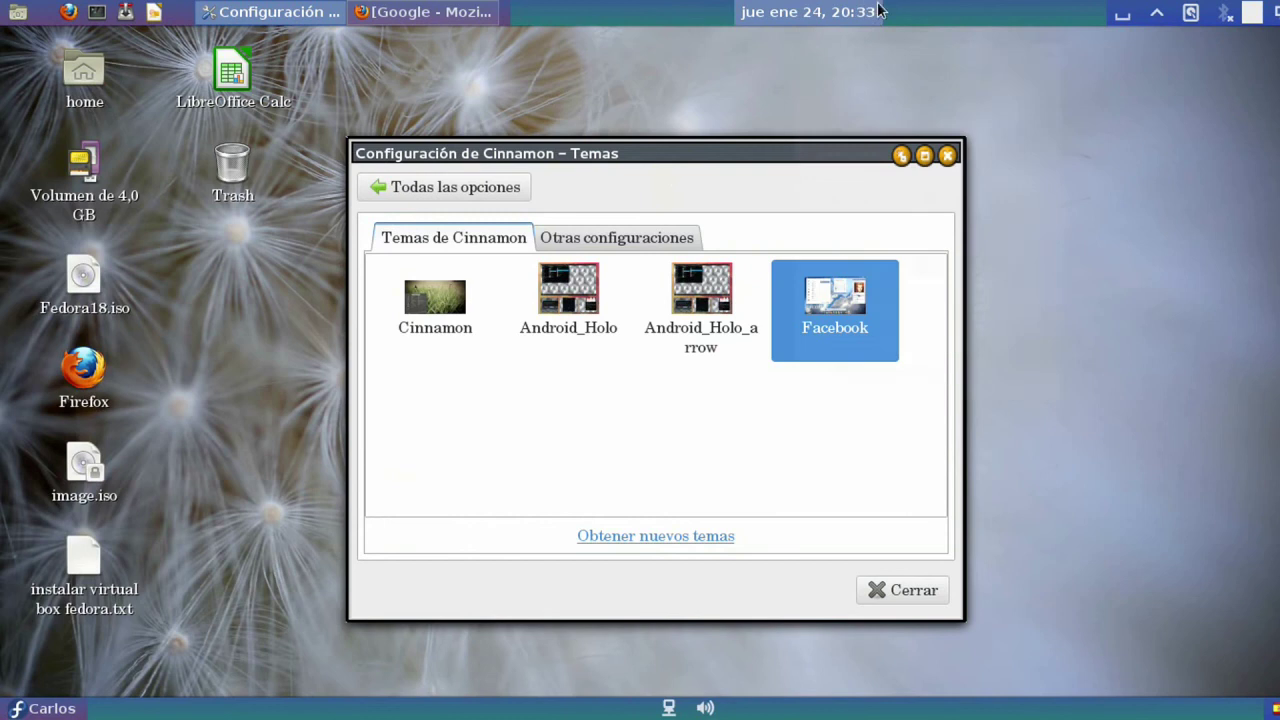
right_click(1158, 16)
click(1256, 145)
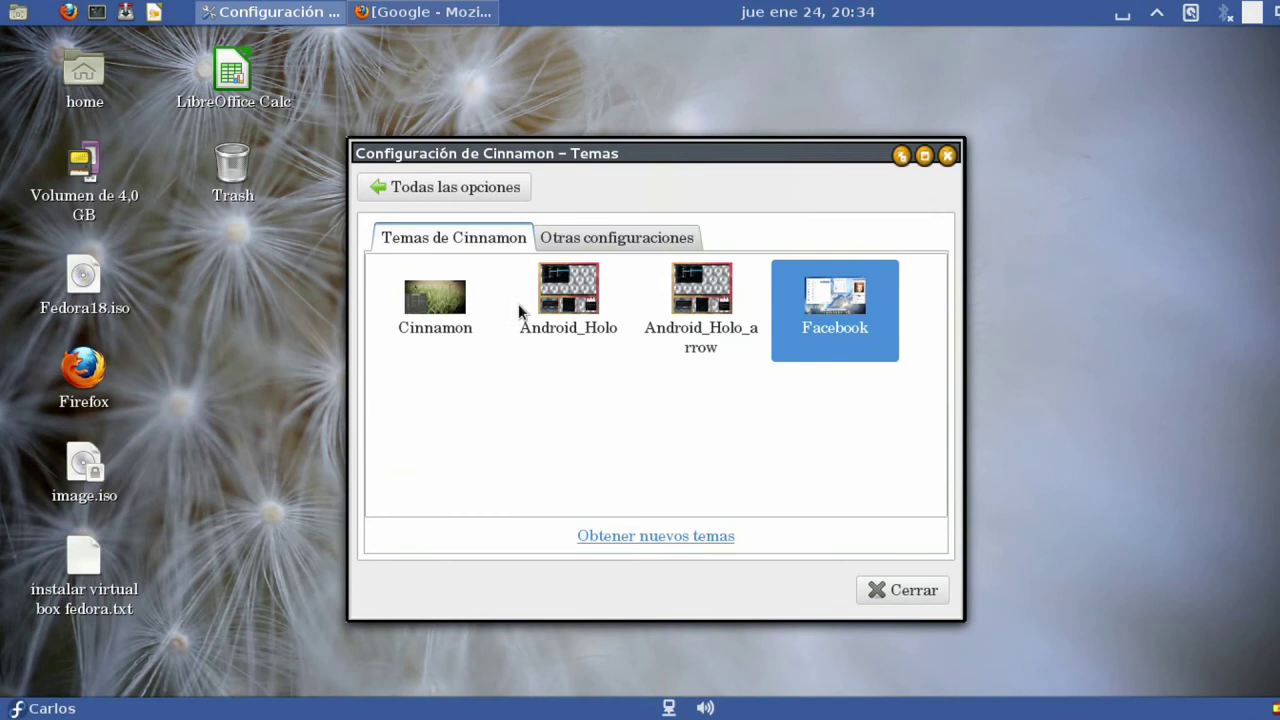
Apply the Cinnamon theme and return to the settings window through the open-windows overview
click(427, 317)
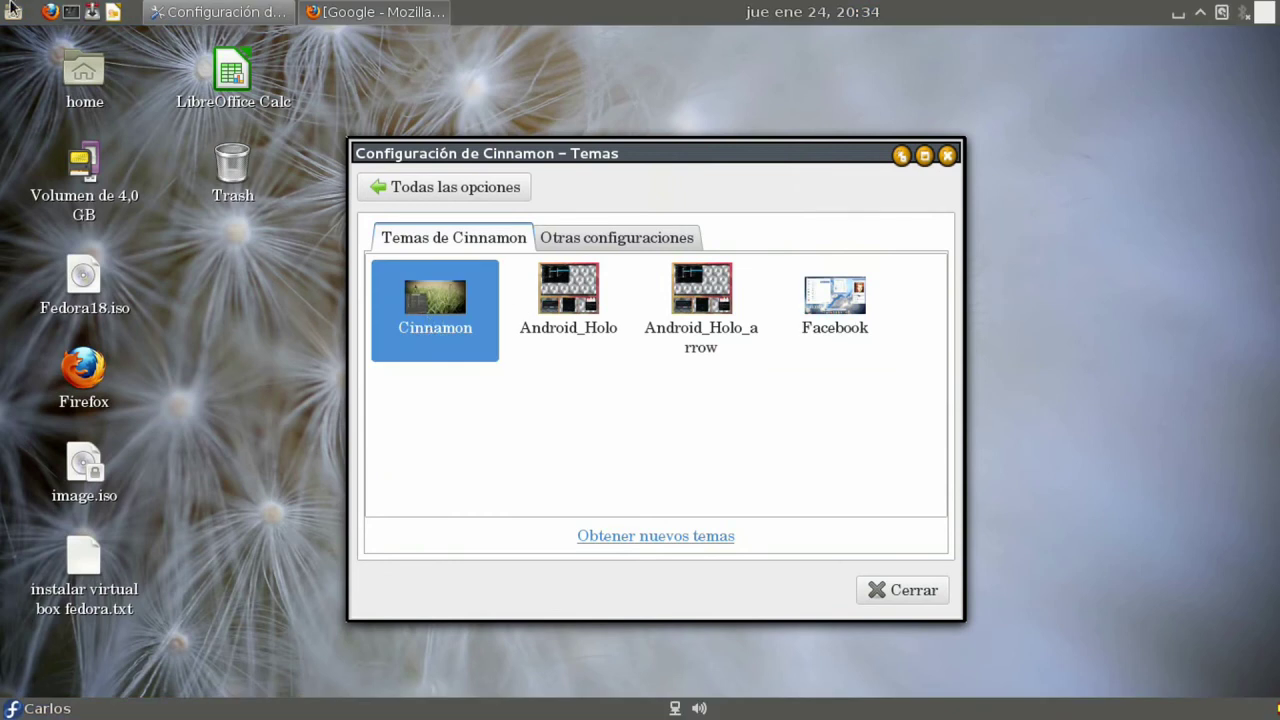
mouse_move(3, 5)
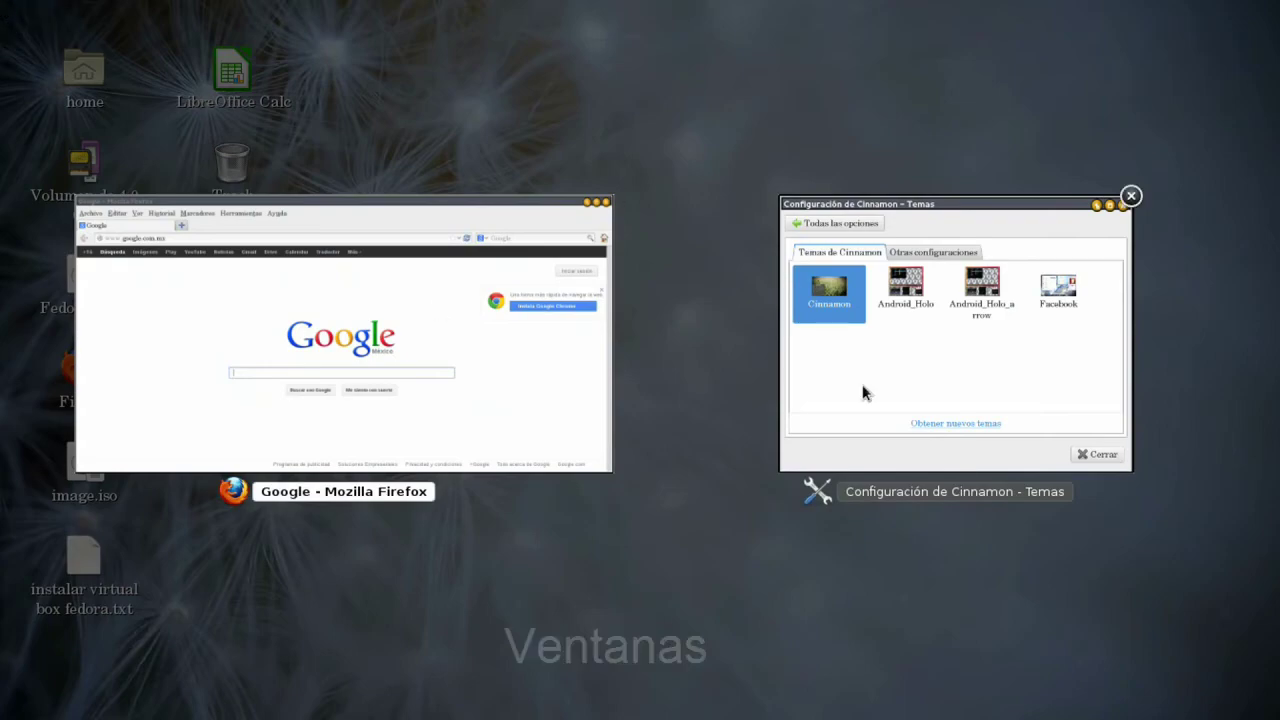
click(957, 387)
Set the active corner's function to Selección del escritorio (al estilo Compiz Expo) and return to all settings
click(501, 199)
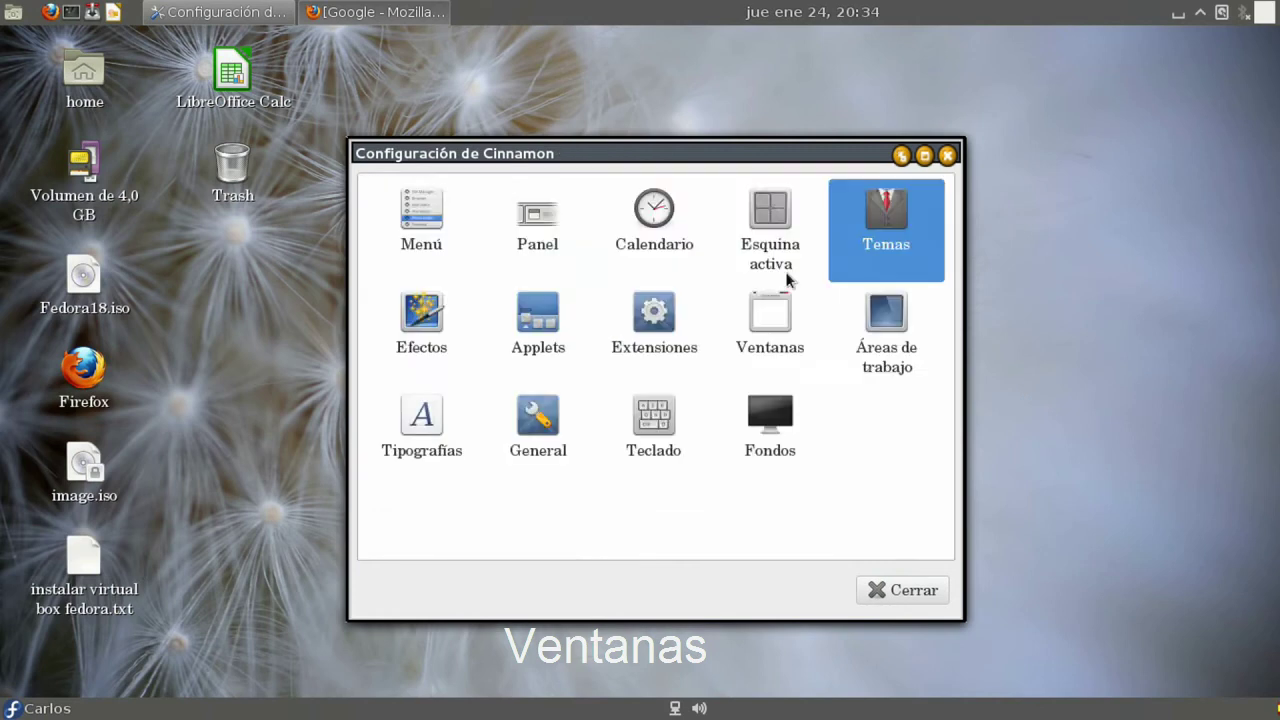
click(785, 242)
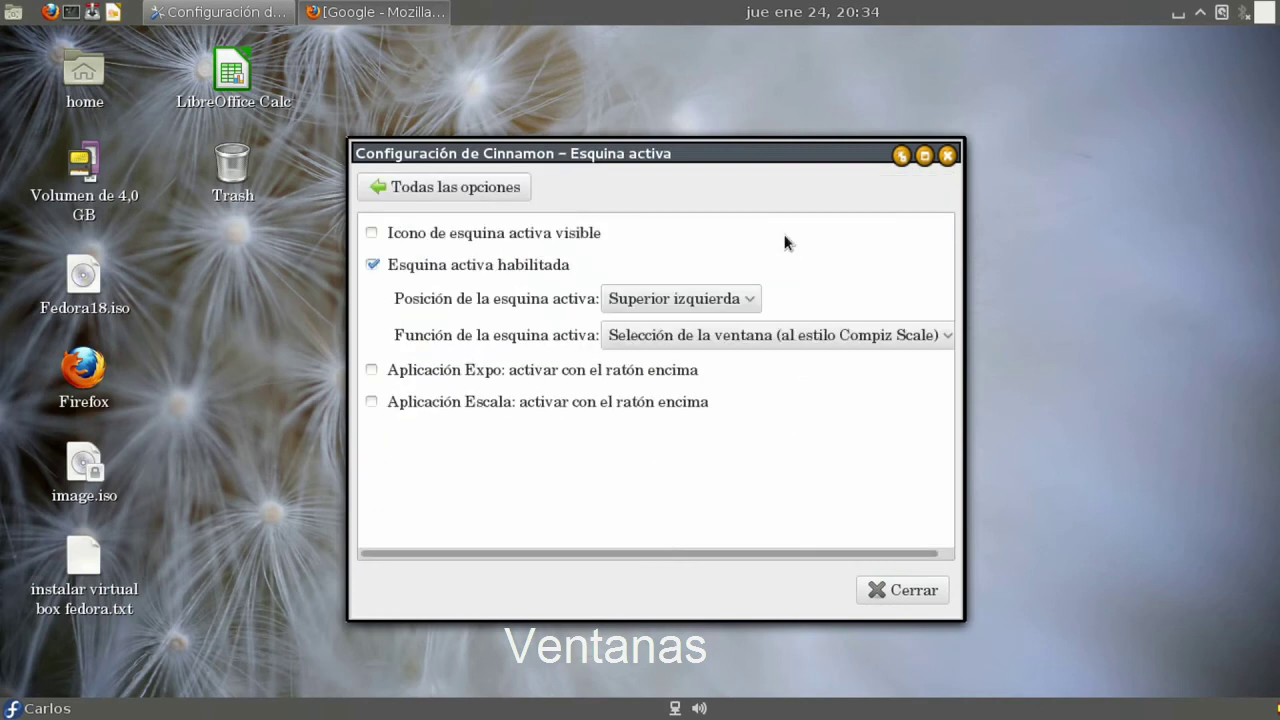
click(712, 334)
click(716, 306)
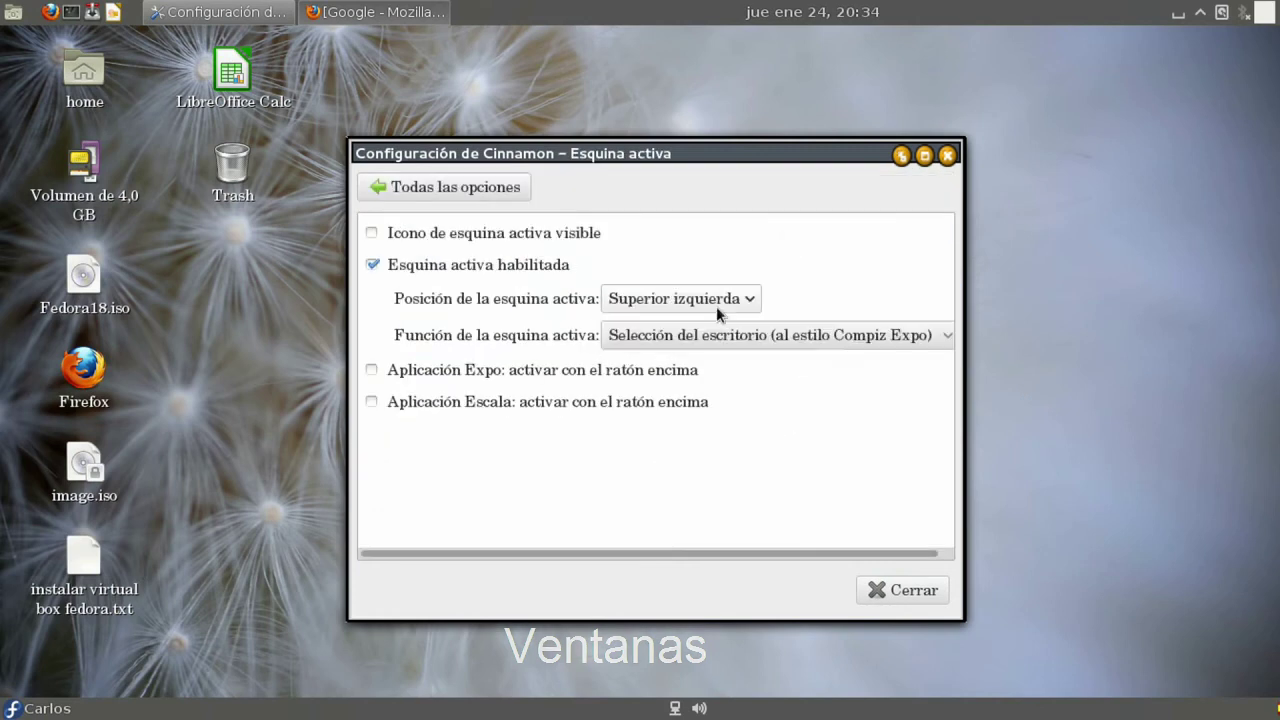
click(500, 186)
Use the active corner's desktop overview to switch to Escritorio 2 and back to Escritorio 1
mouse_move(2, 2)
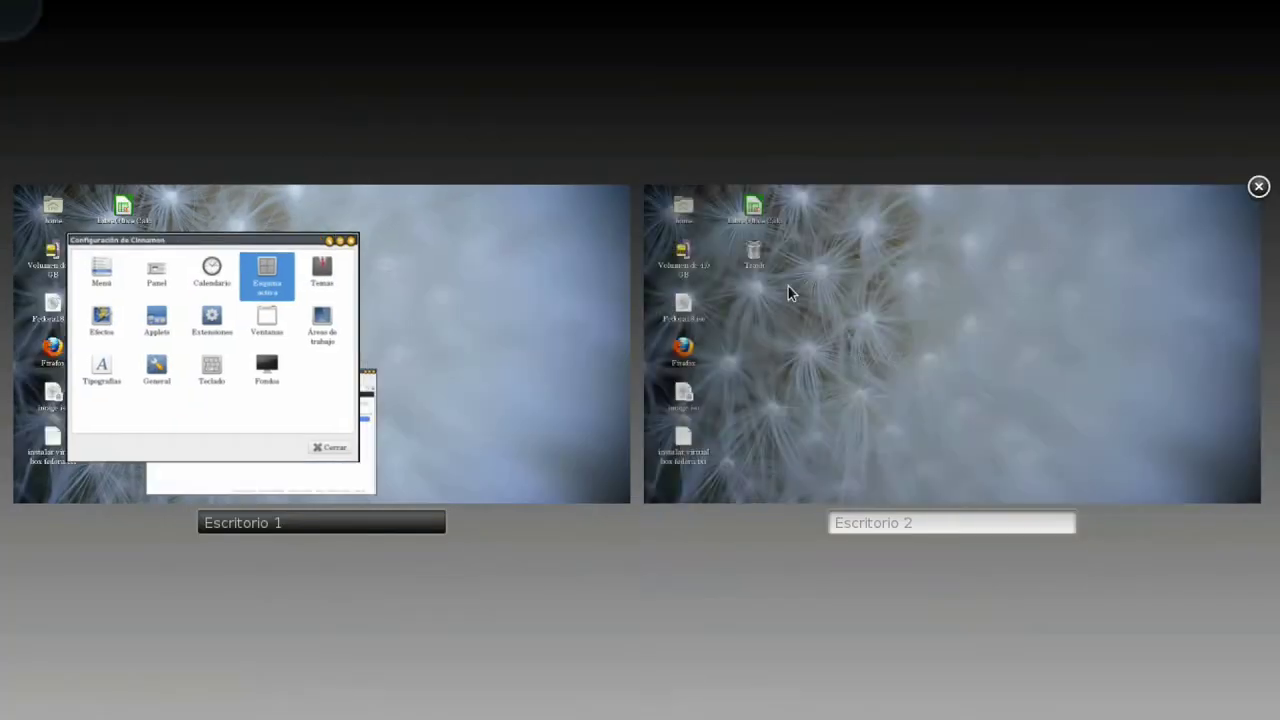
click(791, 286)
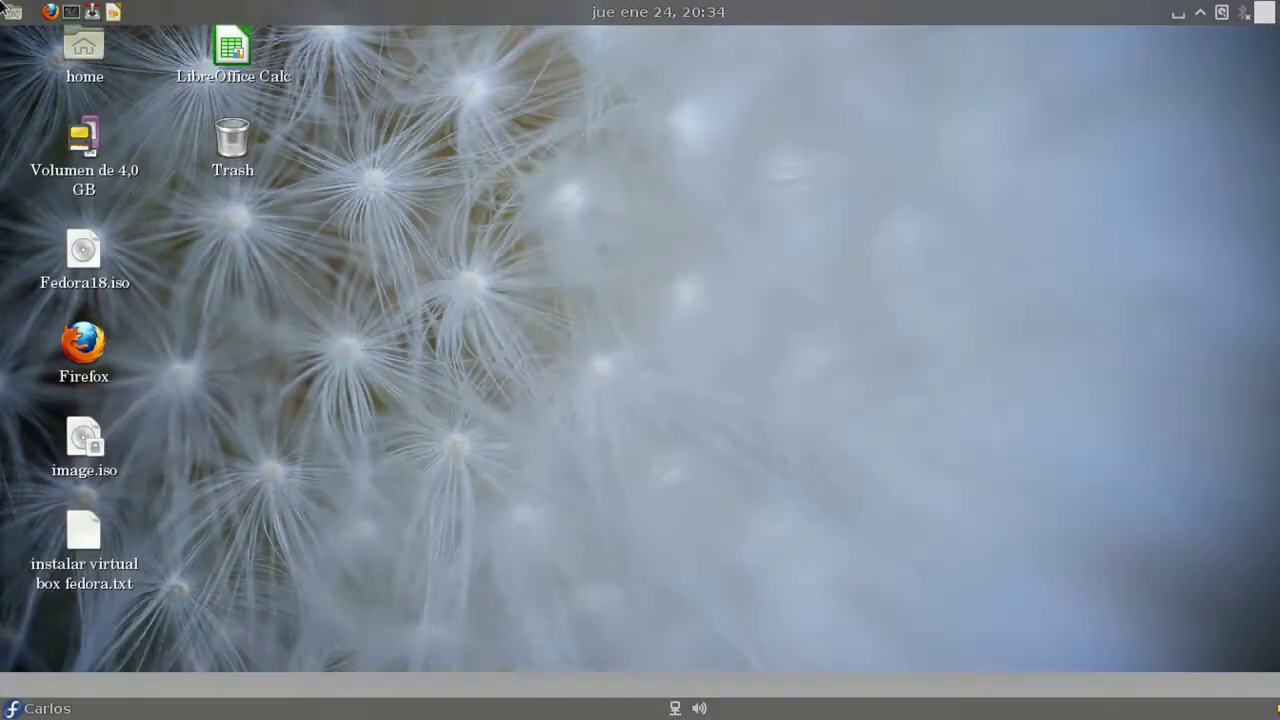
mouse_move(2, 2)
click(307, 372)
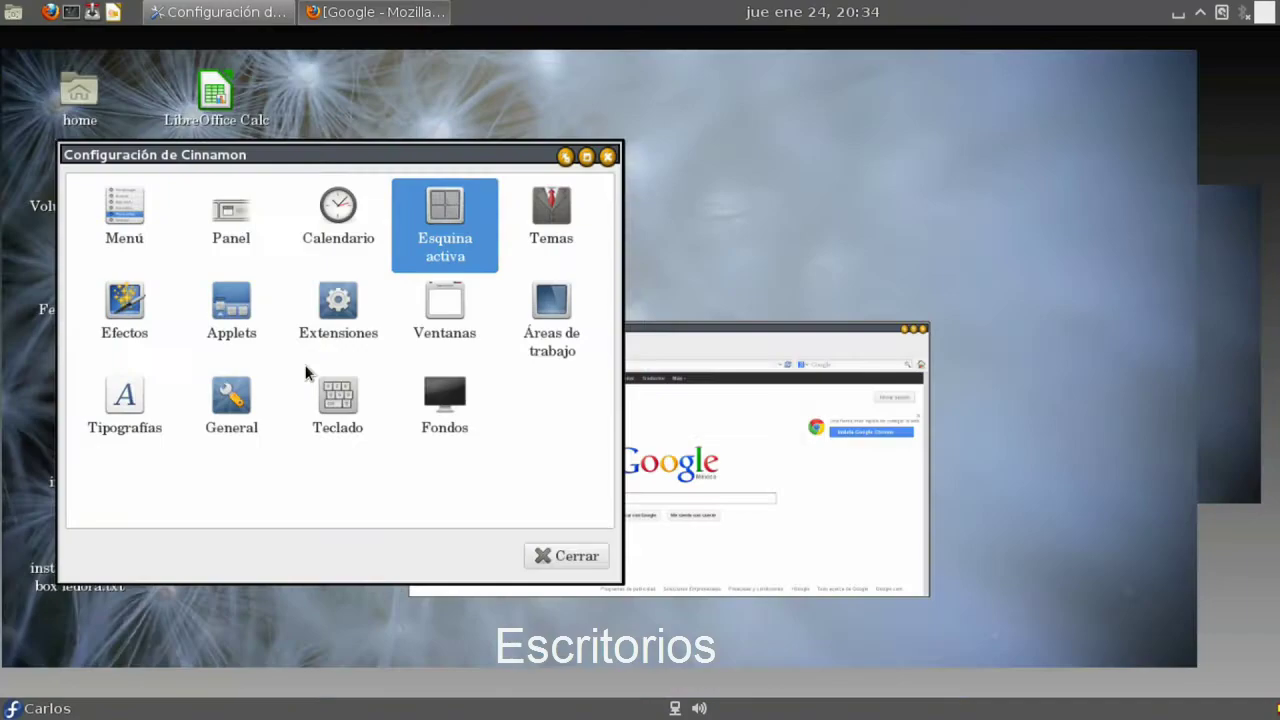
Switch directly to the neighbouring desktop, Escritorio 2, and return to Escritorio 1 from the desktop overview
key(ctrl+alt+Right)
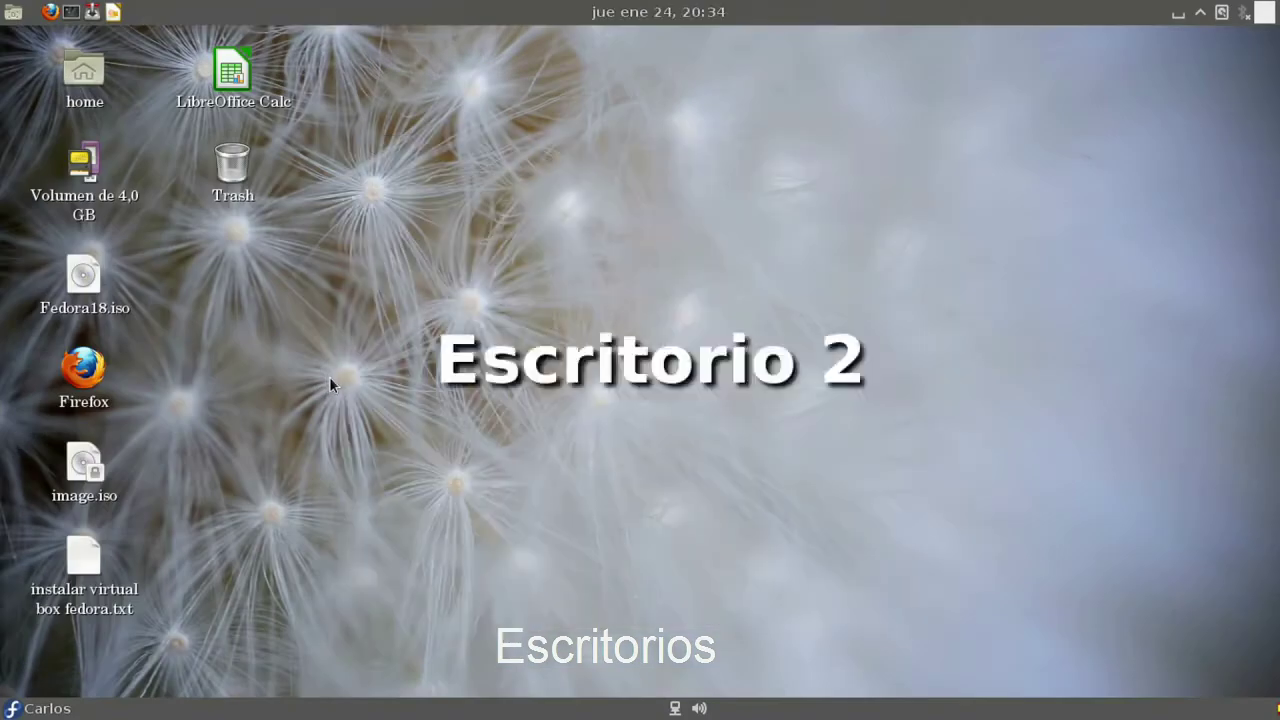
key(ctrl+alt+Up)
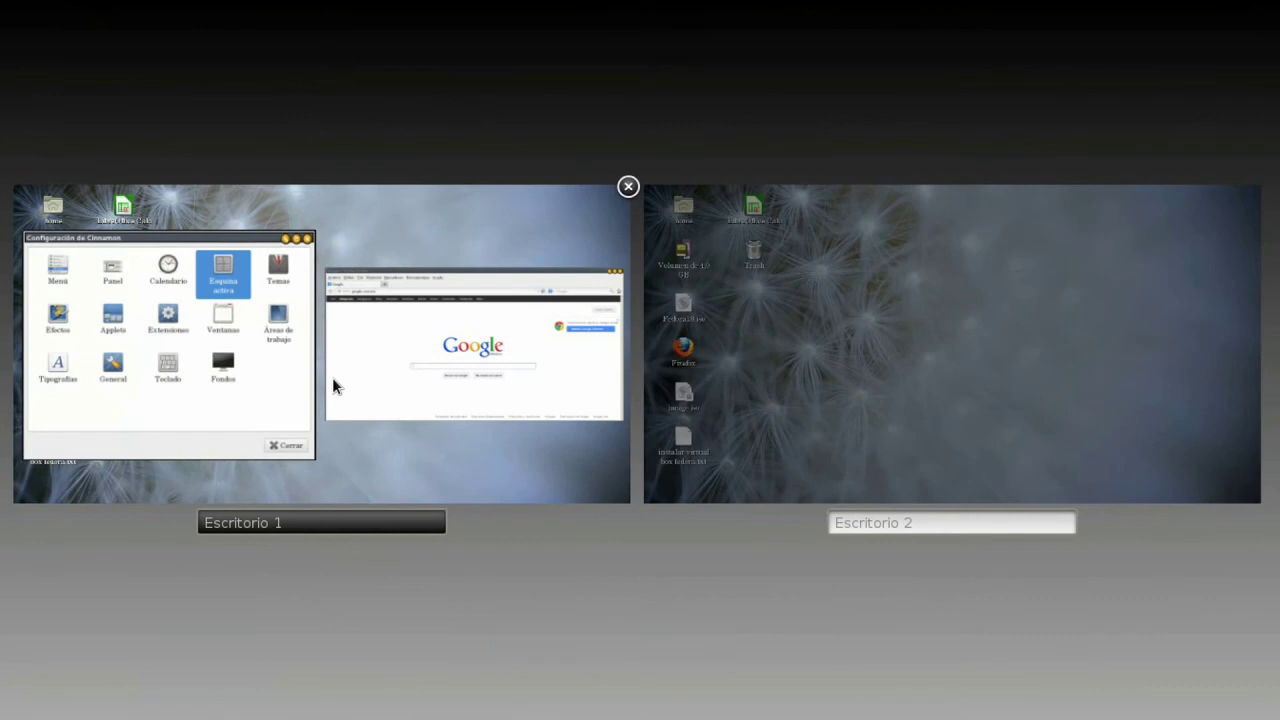
key(Return)
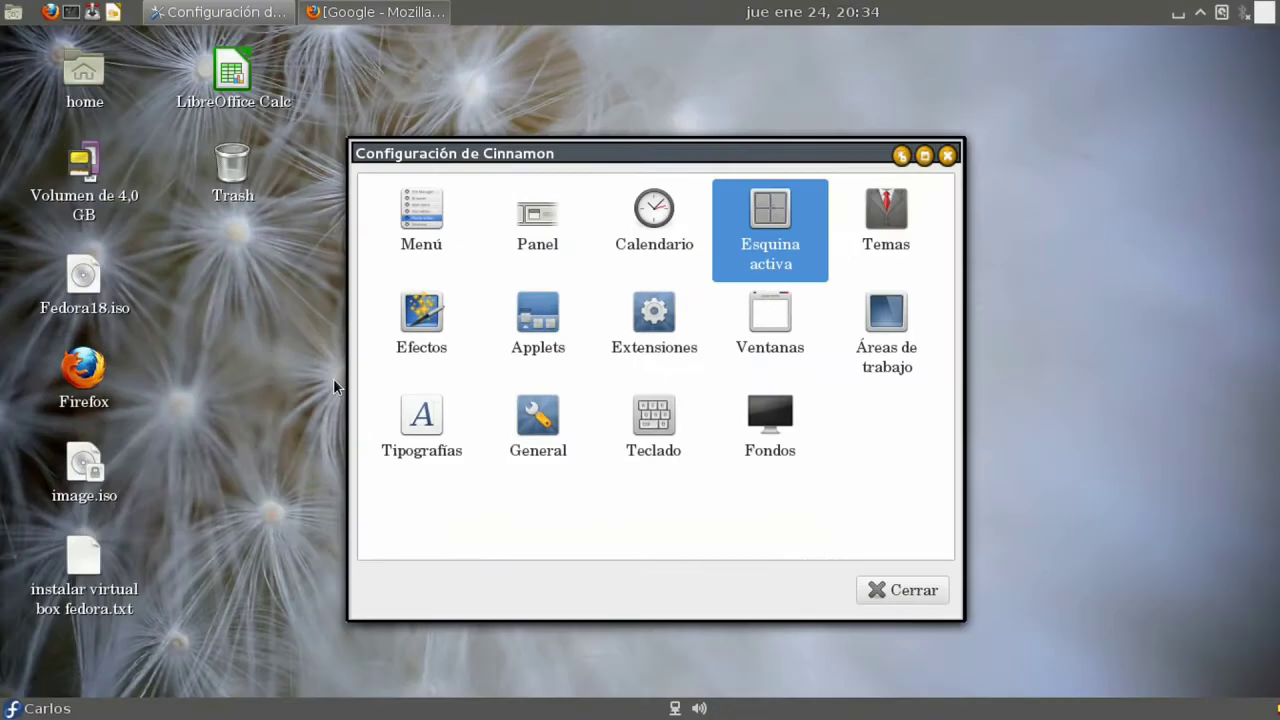
Switch directly to Escritorio 2 and back, and pick Escritorio 1 from the active corner's desktop overview
key(ctrl+alt+Right)
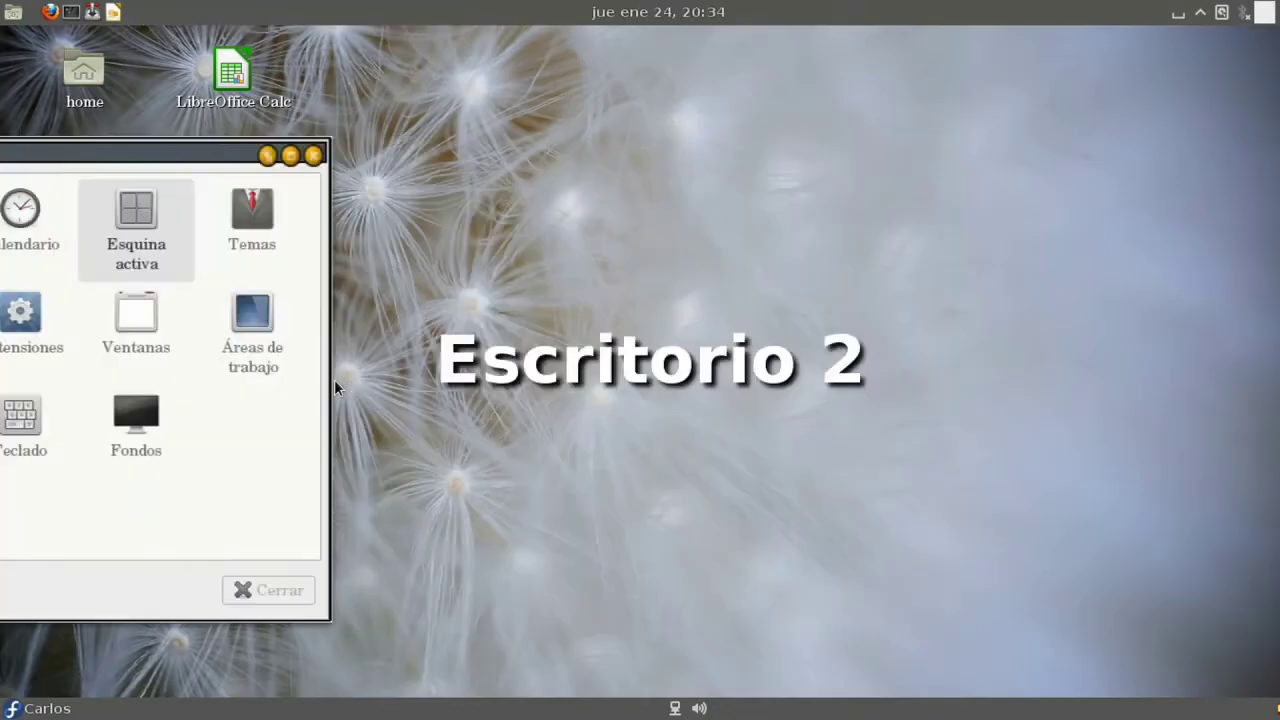
key(ctrl+alt+Left)
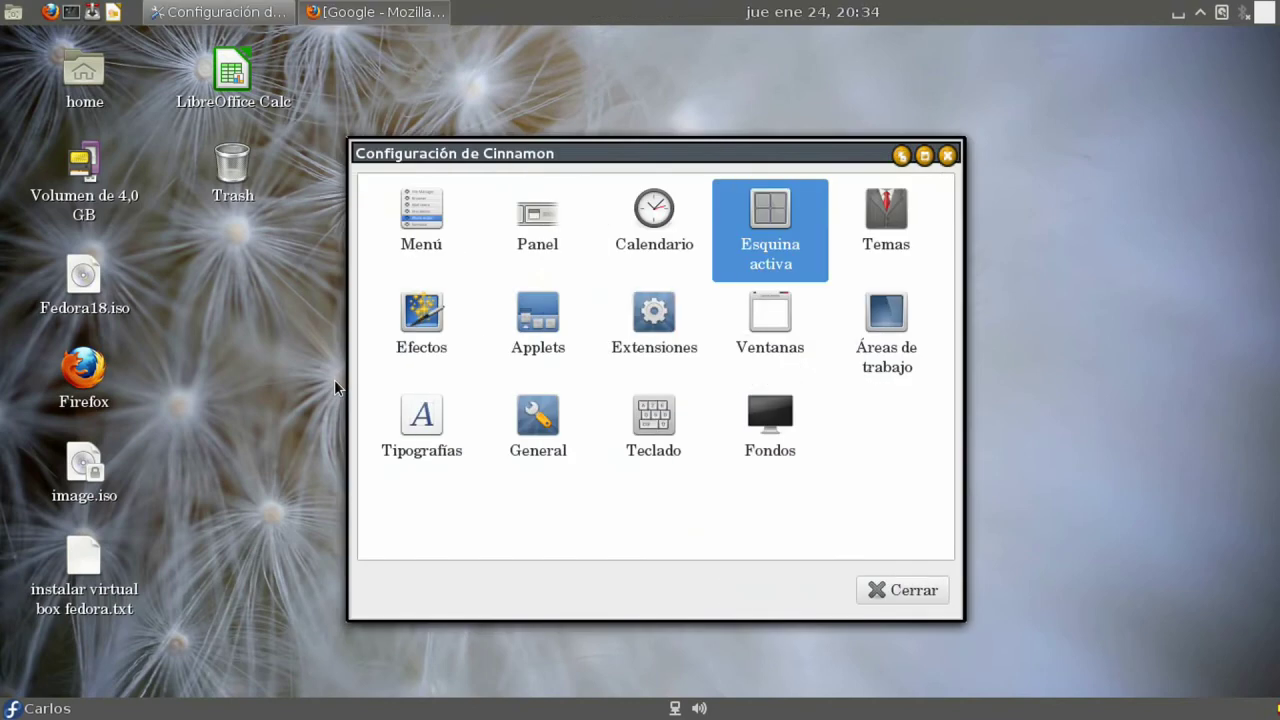
key(super)
key(super)
mouse_move(1, 2)
click(188, 322)
Apply the Android_Holo theme to Cinnamon and view the restyled application menu
click(868, 211)
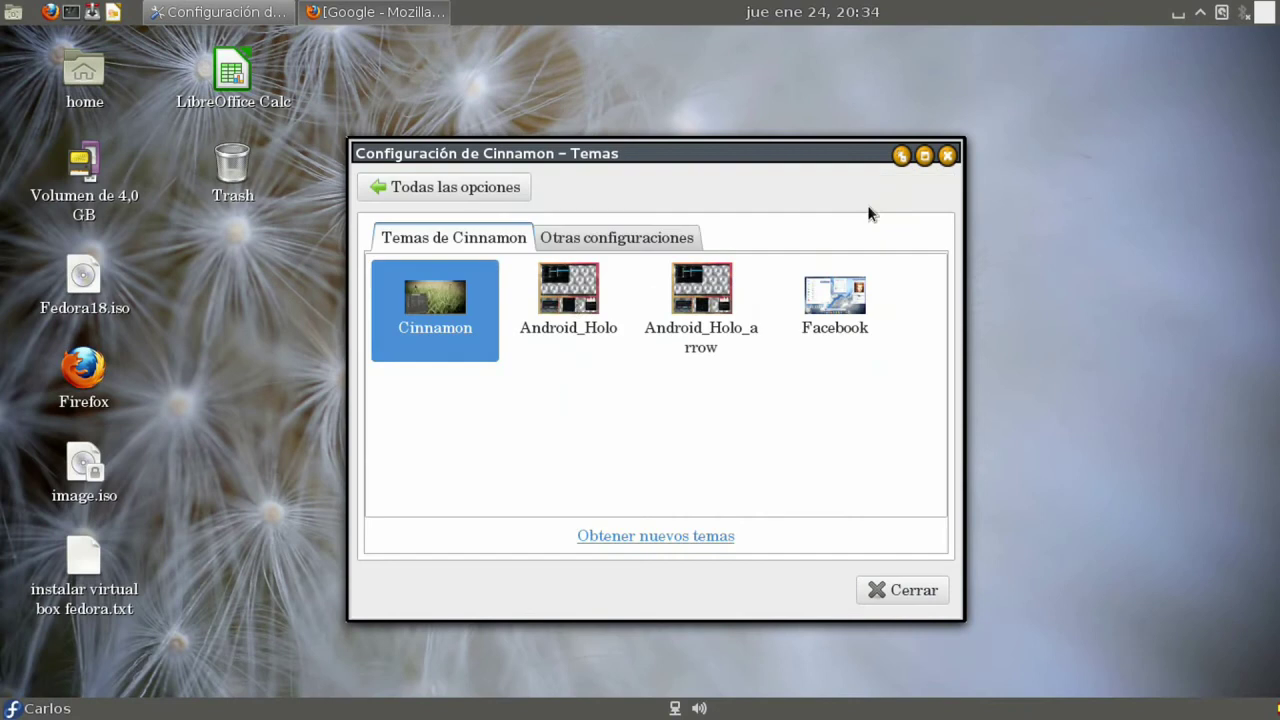
click(572, 305)
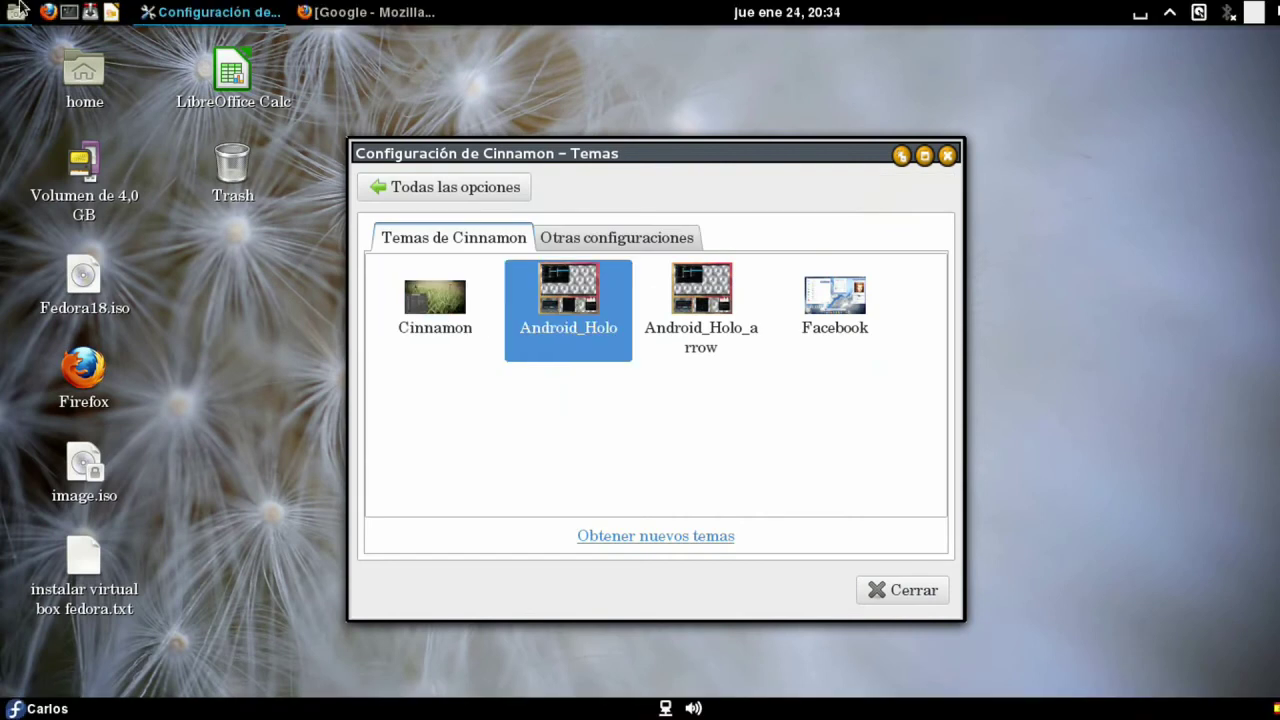
click(14, 712)
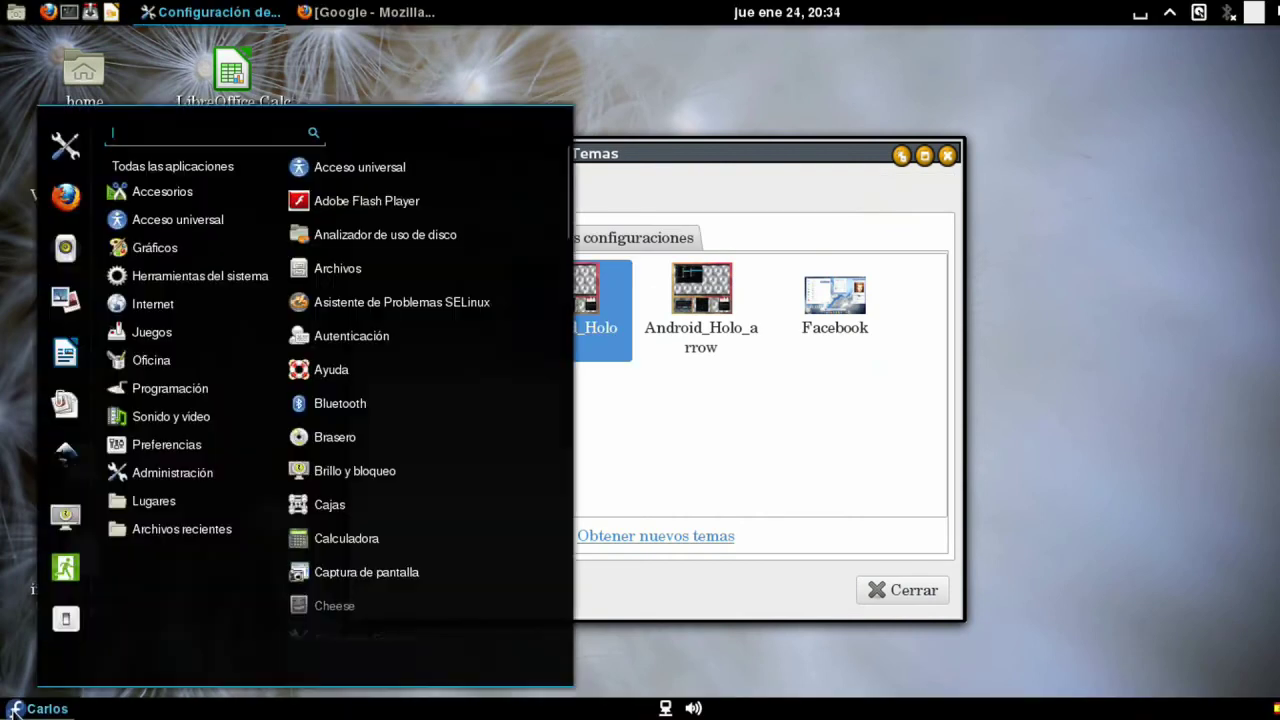
click(815, 250)
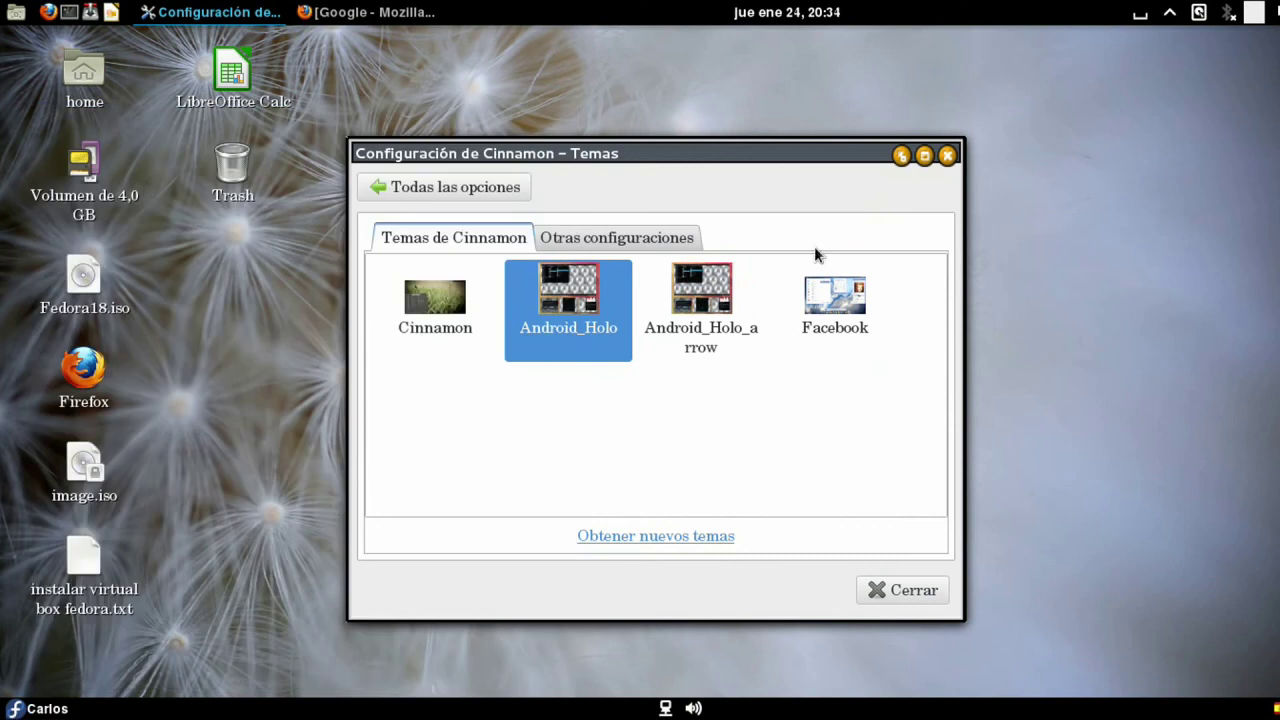
Enable panel edit mode and move the application menu applet from the lower panel to the start of the upper panel
click(1175, 12)
click(1232, 120)
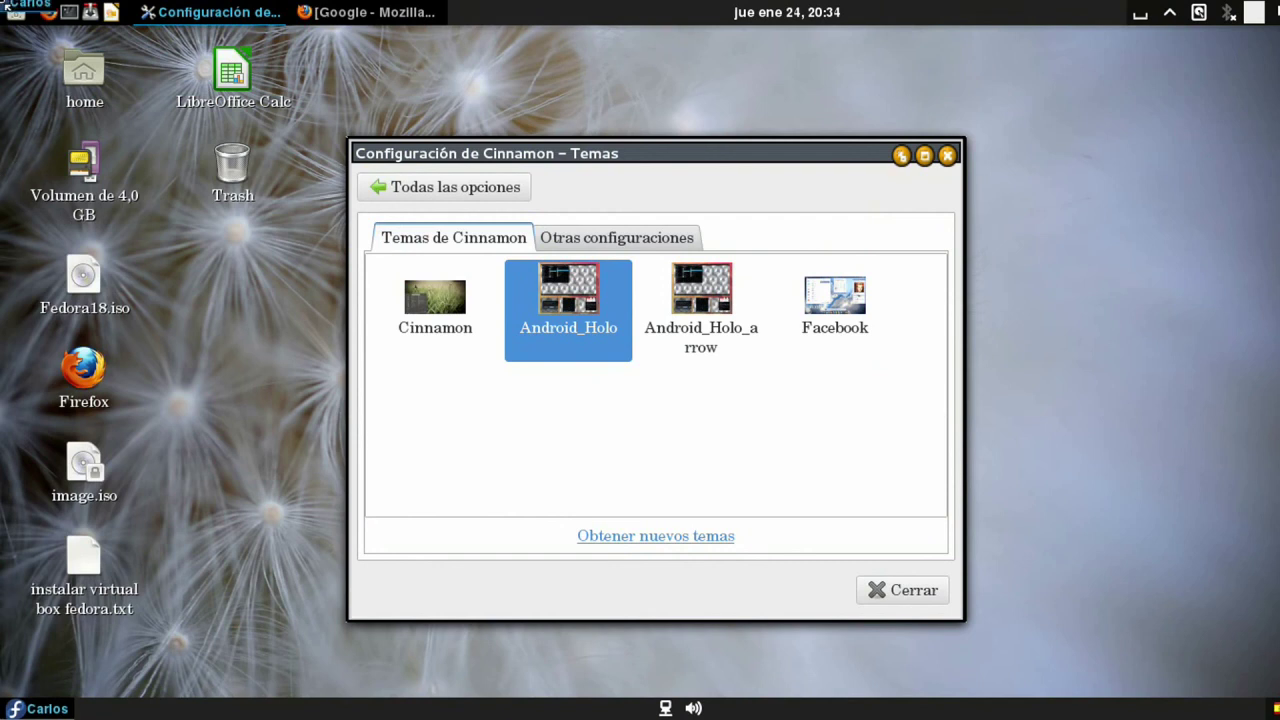
drag(45, 708, 50, 15)
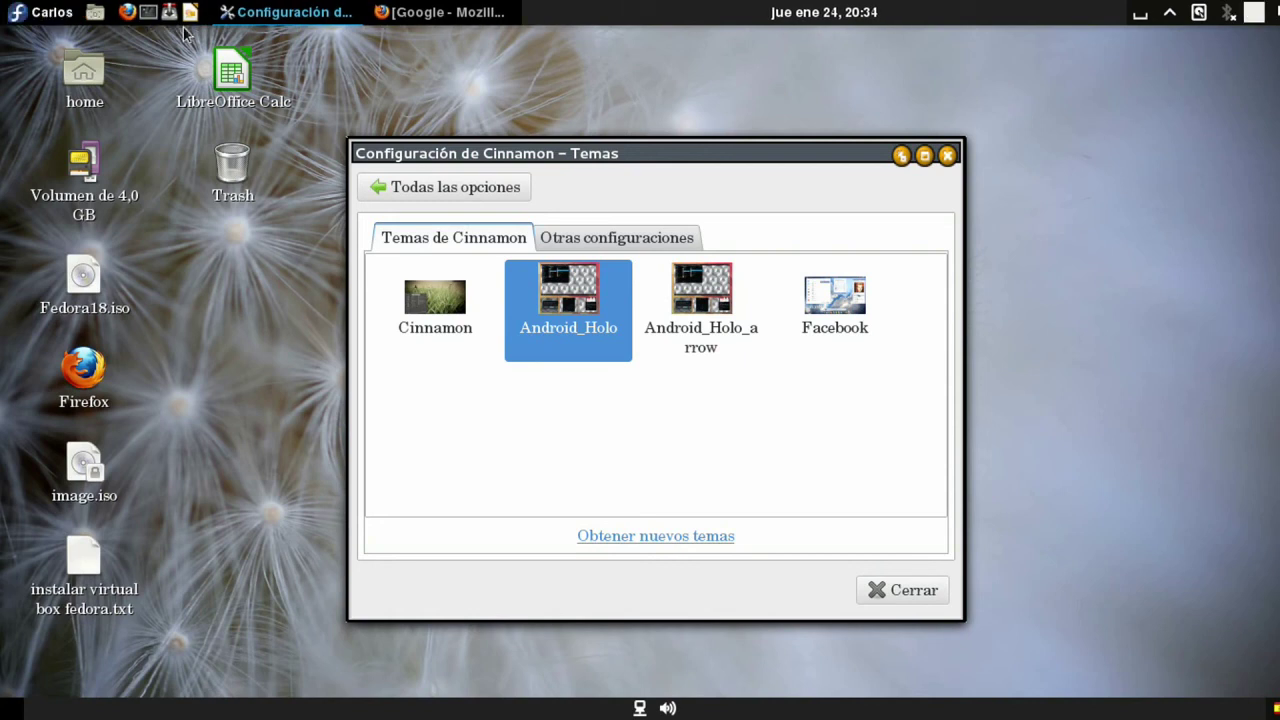
click(55, 9)
click(55, 10)
View the calendar and move the clock applet from the upper panel to the lower panel, before the network icon
click(844, 8)
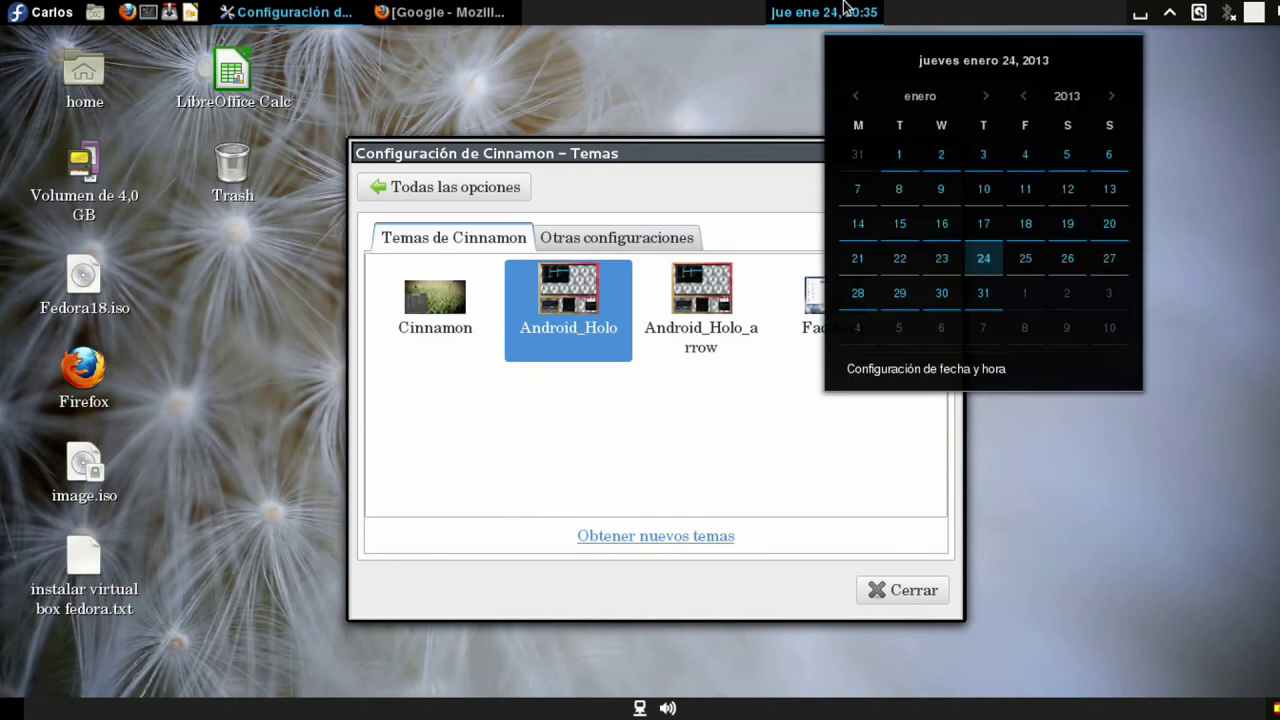
click(844, 8)
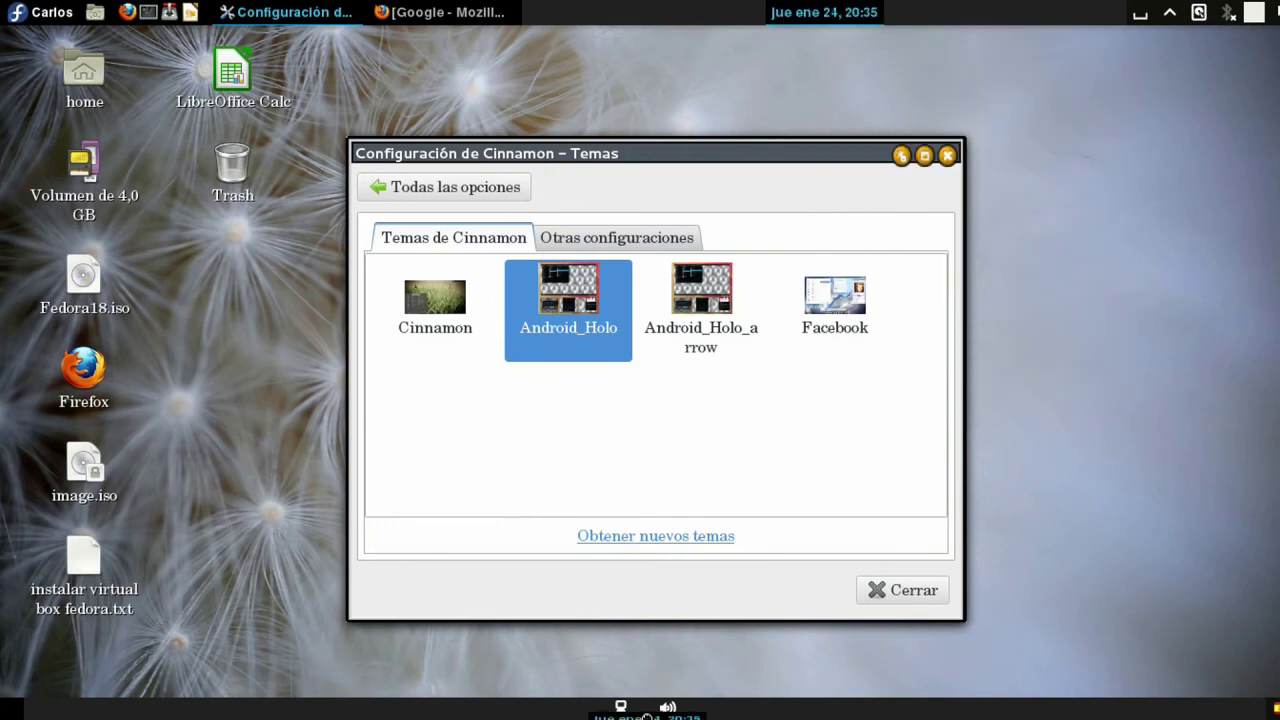
drag(676, 716, 492, 716)
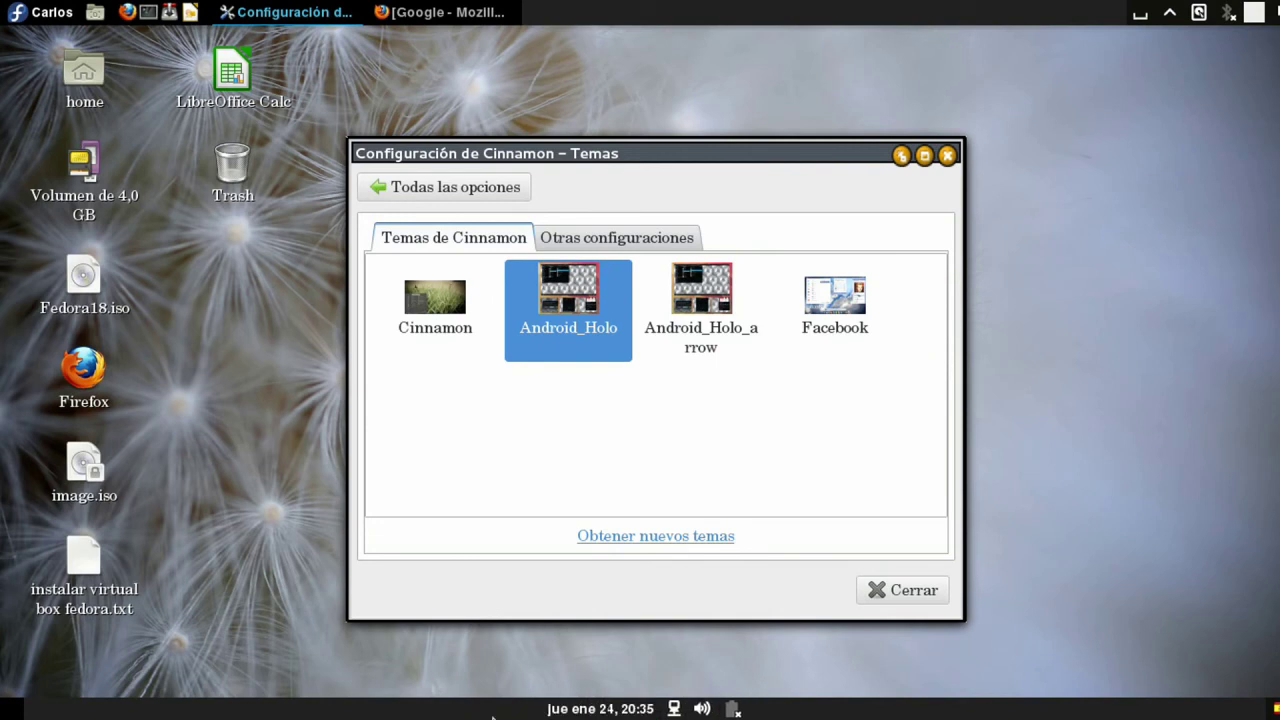
In the other theme settings, try the Atlanta and Adwaita window themes and set the window theme to Metabox
click(617, 245)
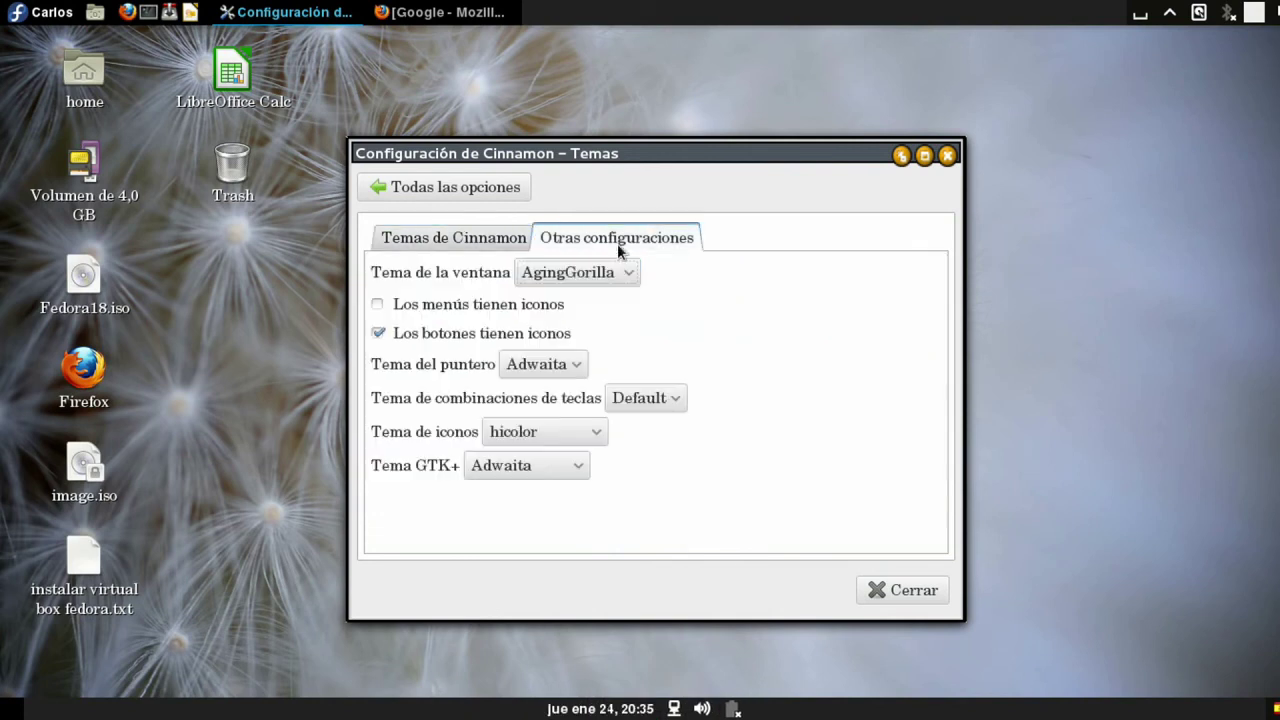
click(605, 272)
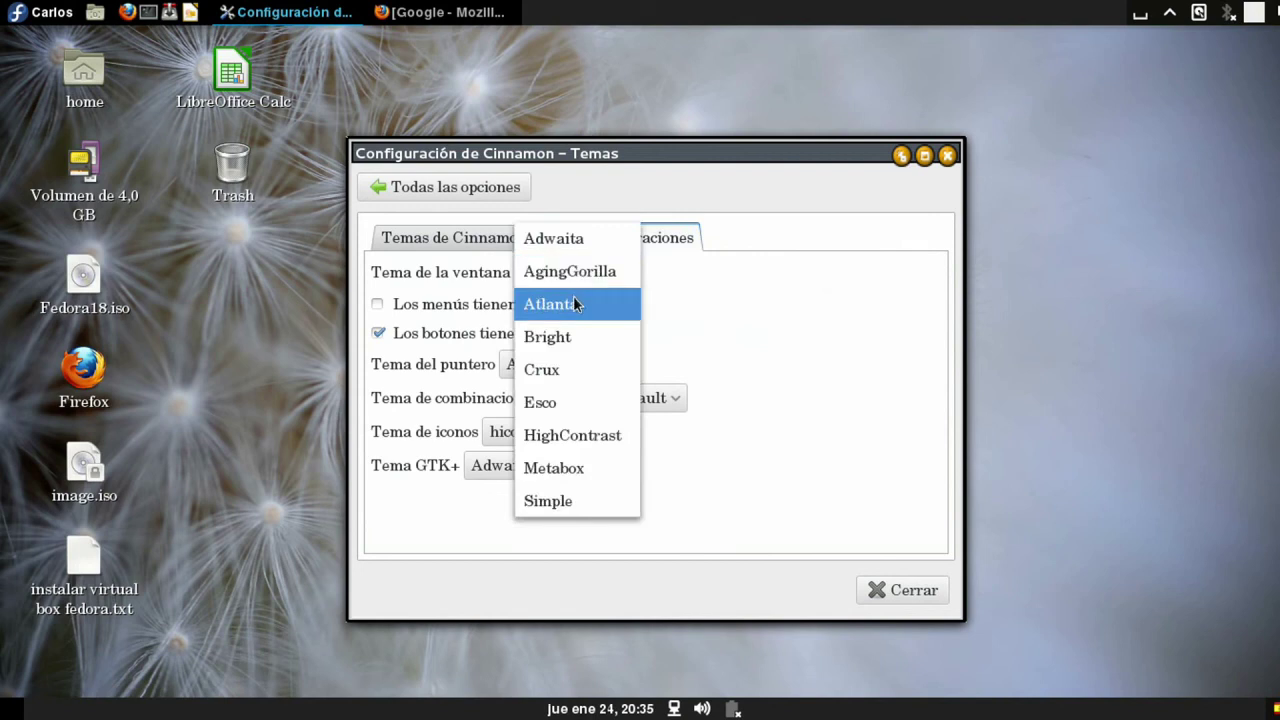
click(575, 303)
click(605, 272)
click(598, 206)
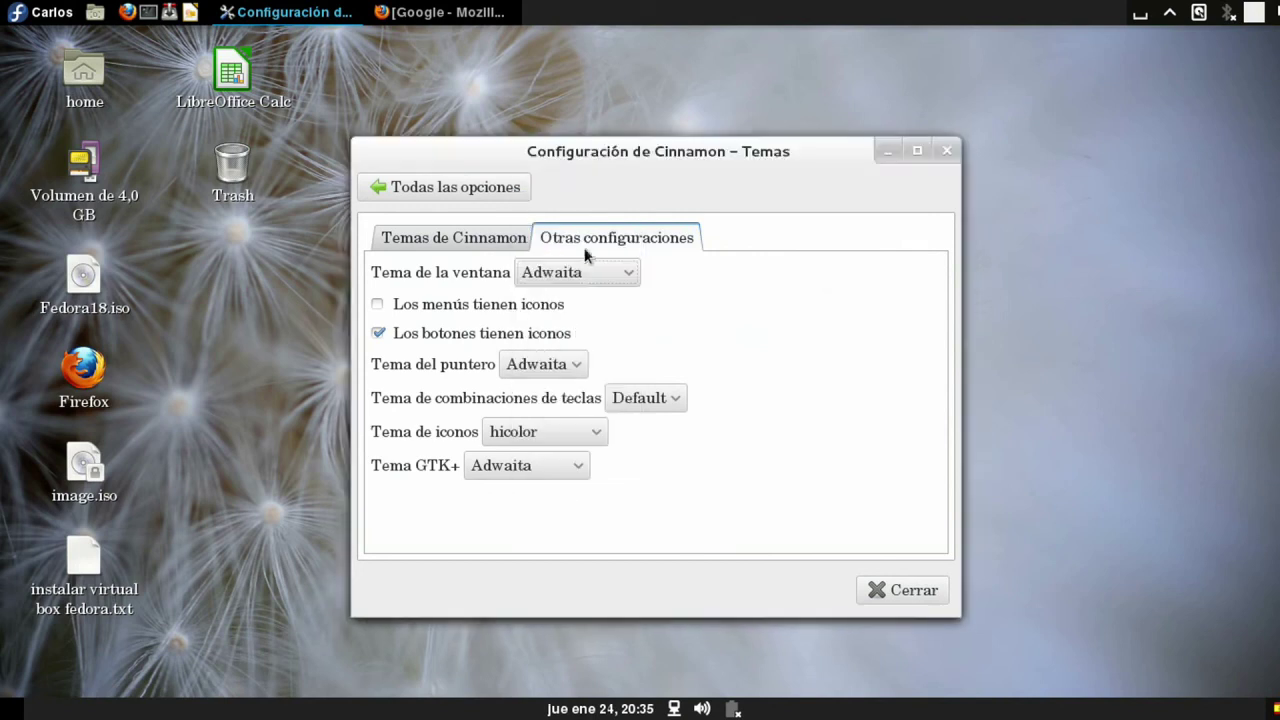
click(584, 270)
click(587, 495)
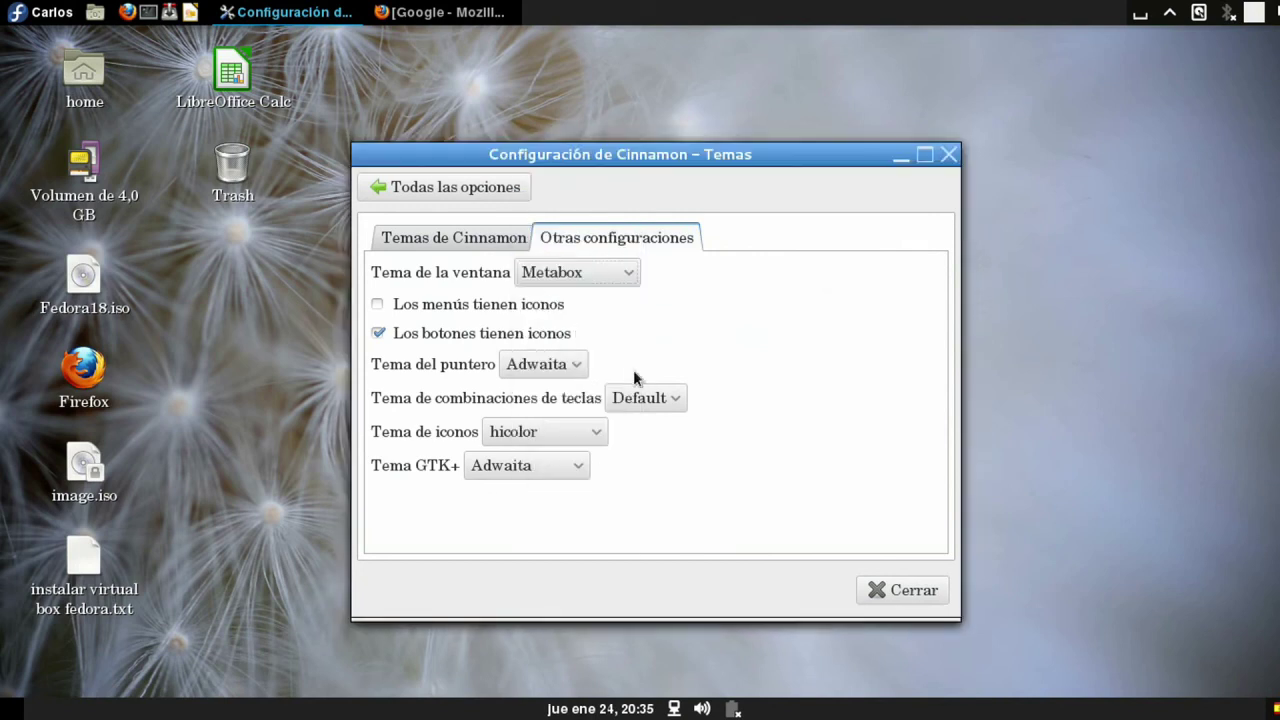
View the pointer theme options and the Cinnamon themes page, and return to all settings
click(586, 364)
click(571, 365)
click(493, 235)
click(473, 189)
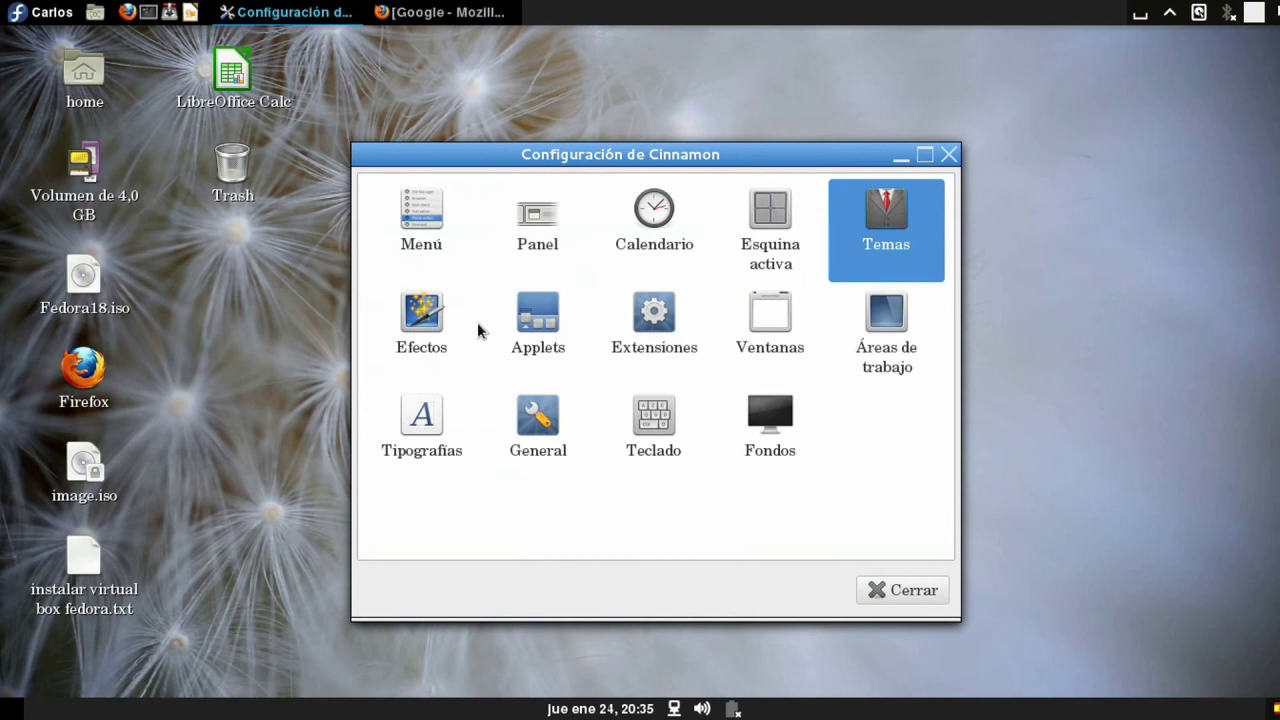
Try the Planeta Tierra and Carretera wallpapers, set the desktop background to Piedra roja, and return to all settings
click(765, 438)
click(731, 346)
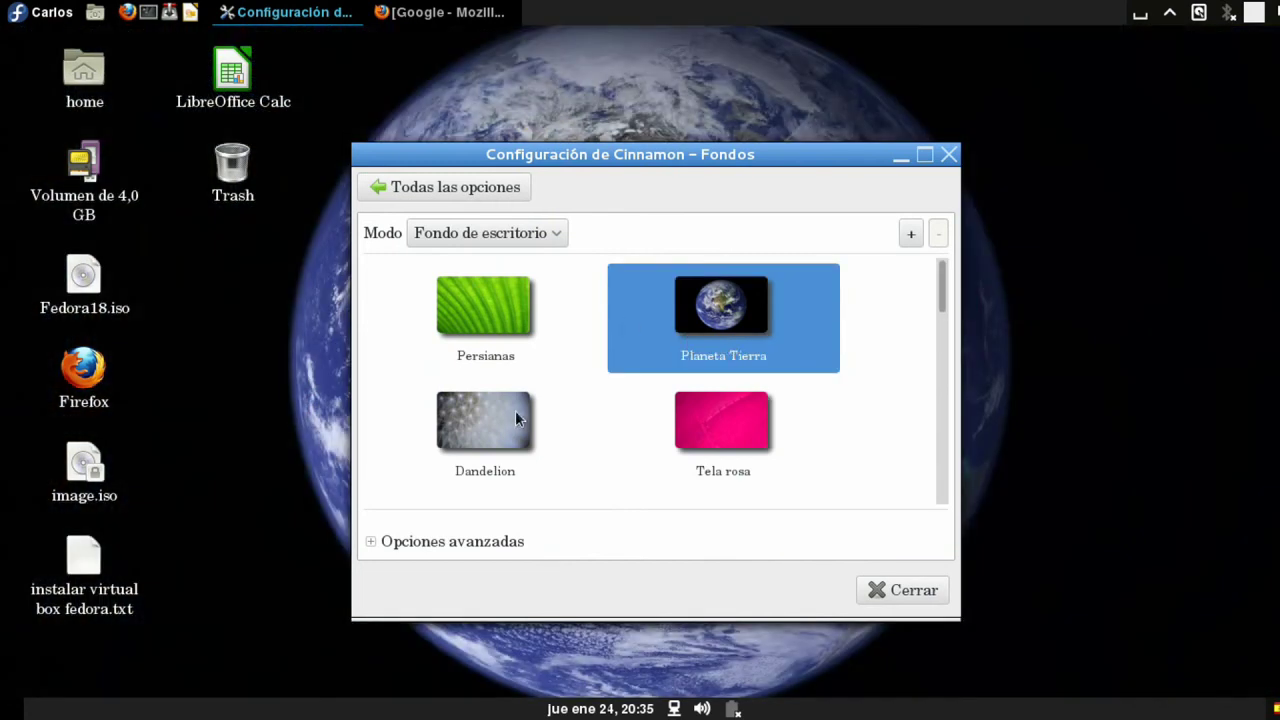
scroll(836, 398, down, 3)
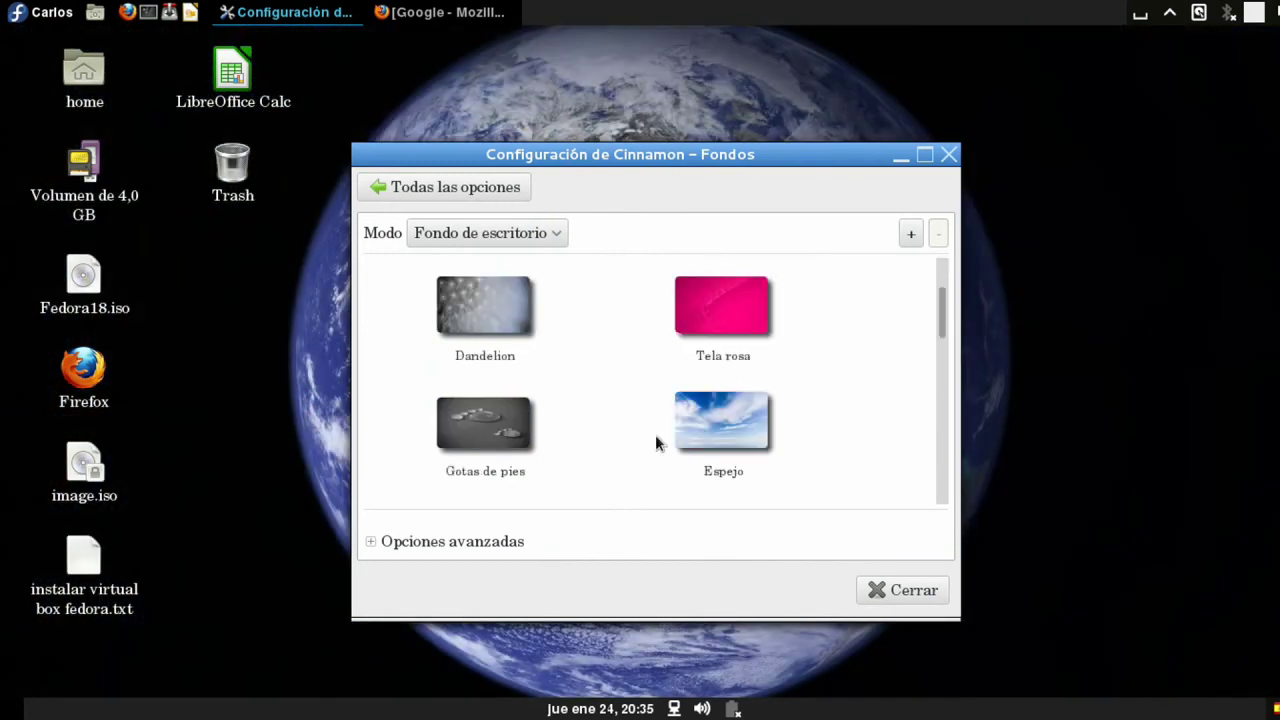
scroll(619, 440, down, 3)
click(496, 407)
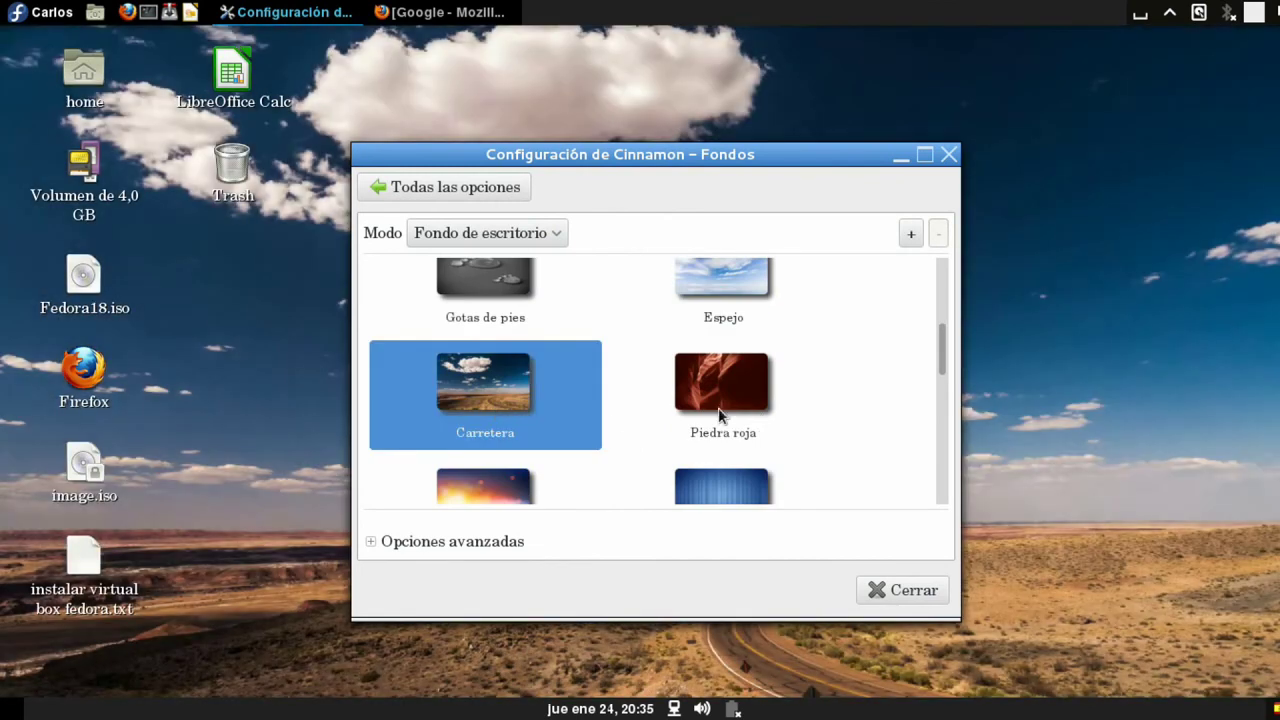
click(718, 407)
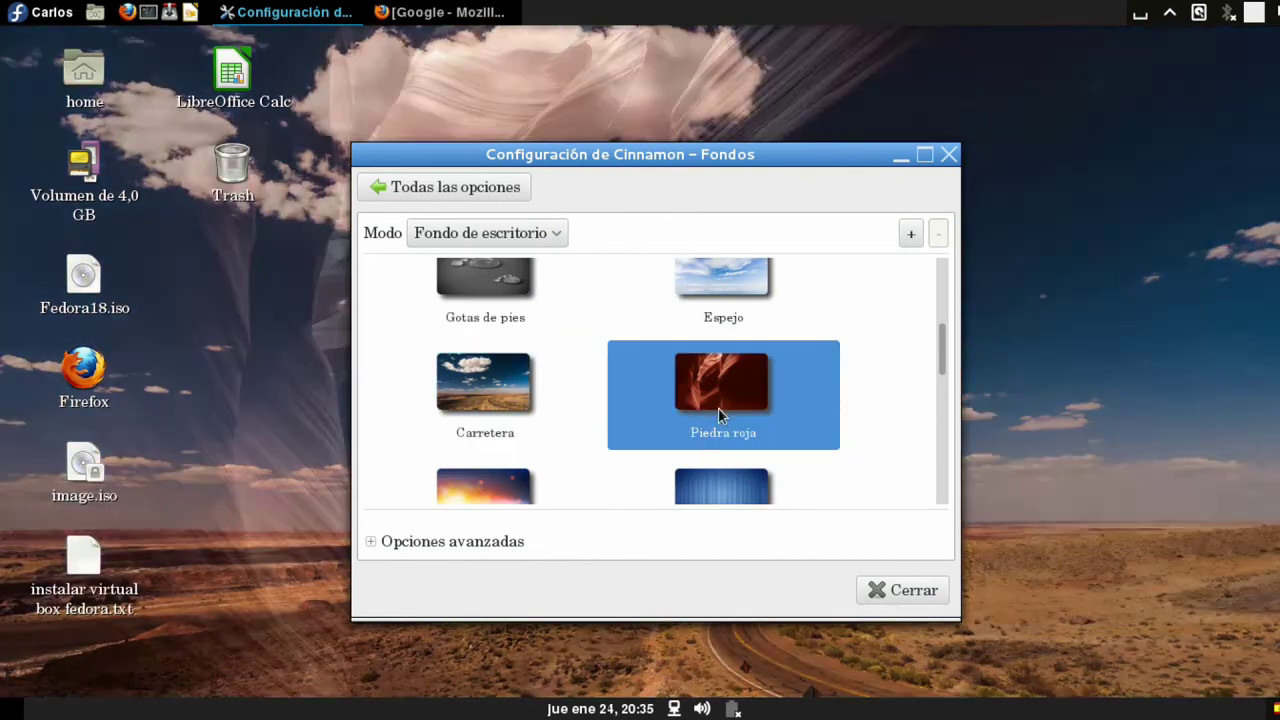
click(443, 188)
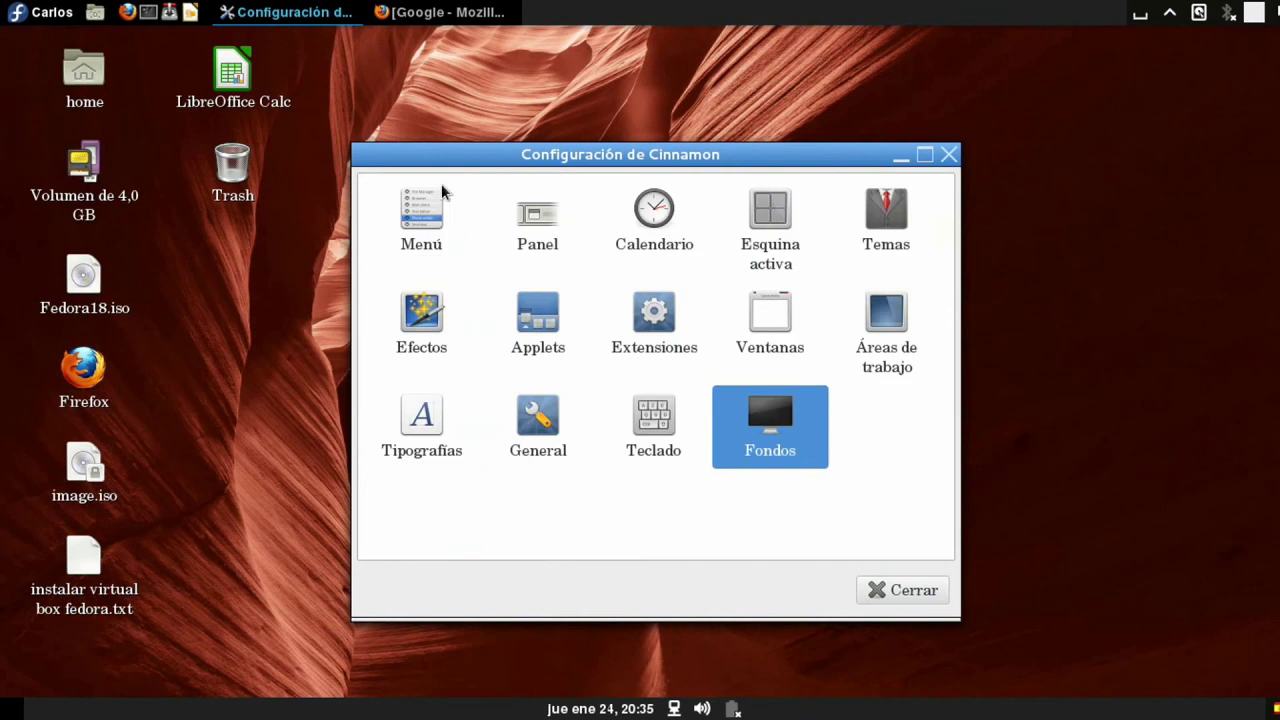
Turn off Mostrar lugares y marcadores in the menu settings, checking the application menu before and after the change
click(432, 236)
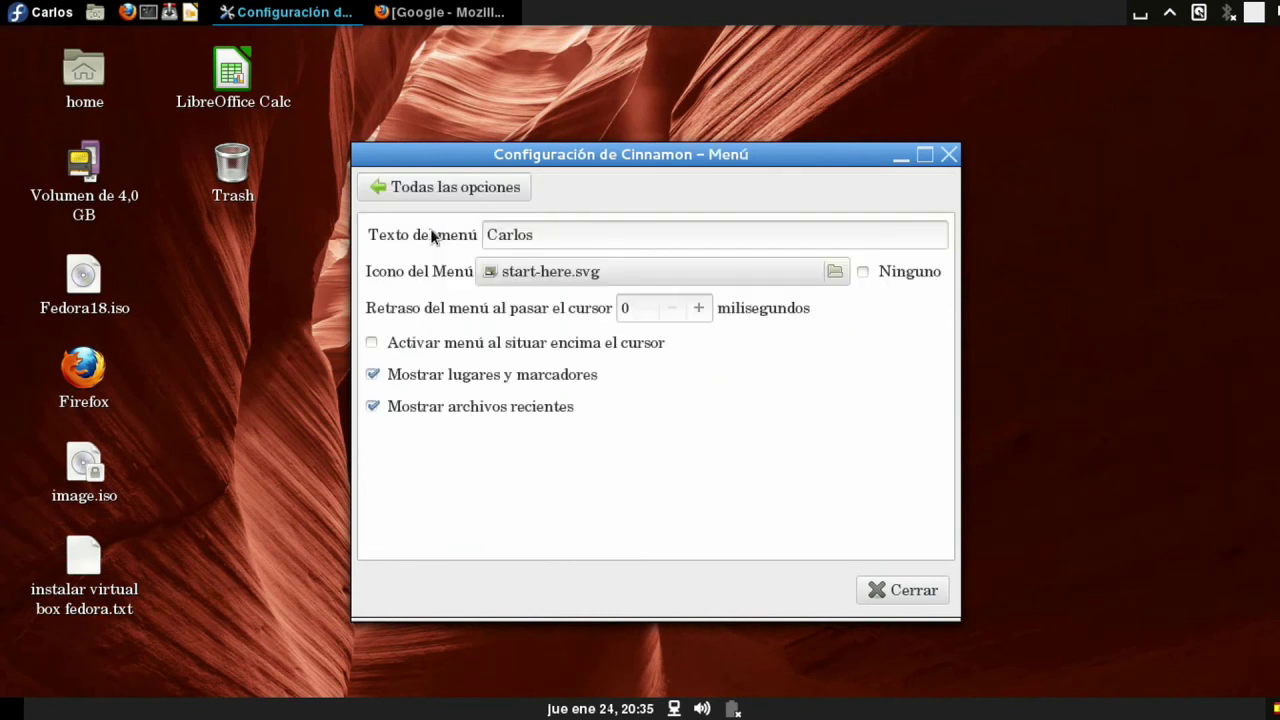
click(17, 10)
click(480, 375)
click(488, 382)
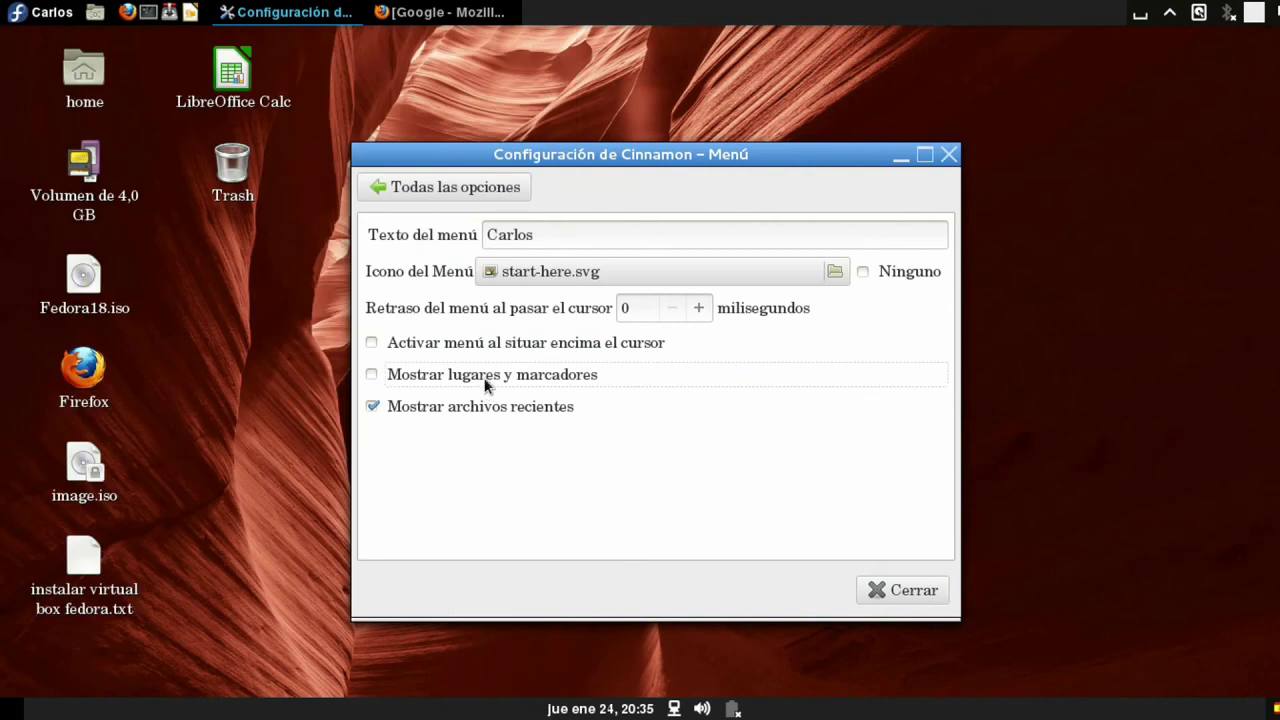
click(10, 8)
click(10, 8)
click(466, 189)
Set the panel layout to Tradicional (panel en la parte inferior) and restart Cinnamon with the command r
click(530, 222)
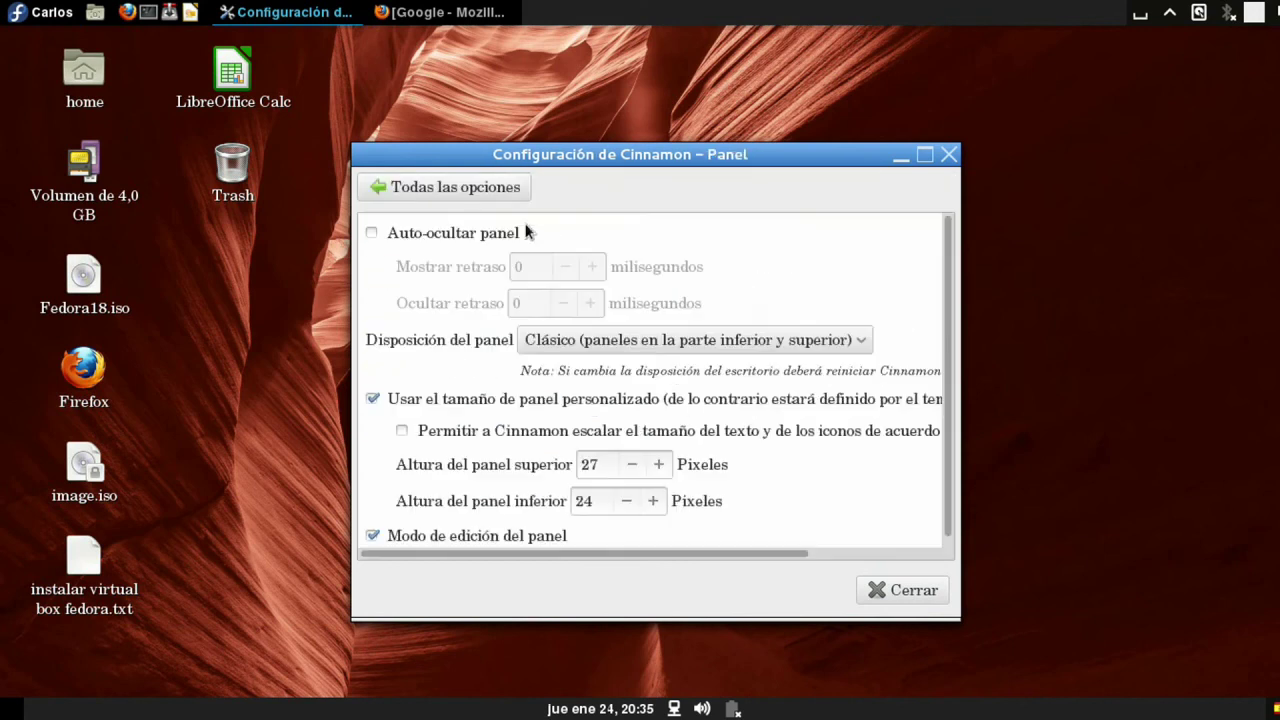
click(644, 340)
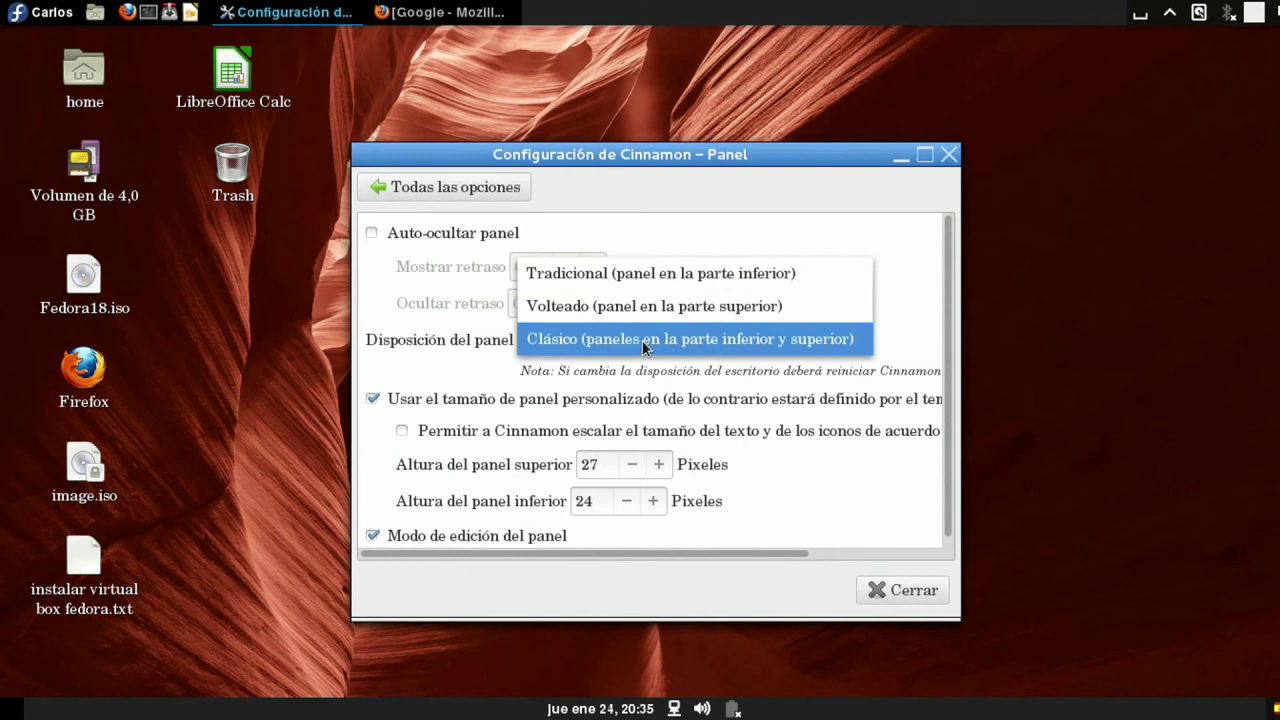
click(653, 281)
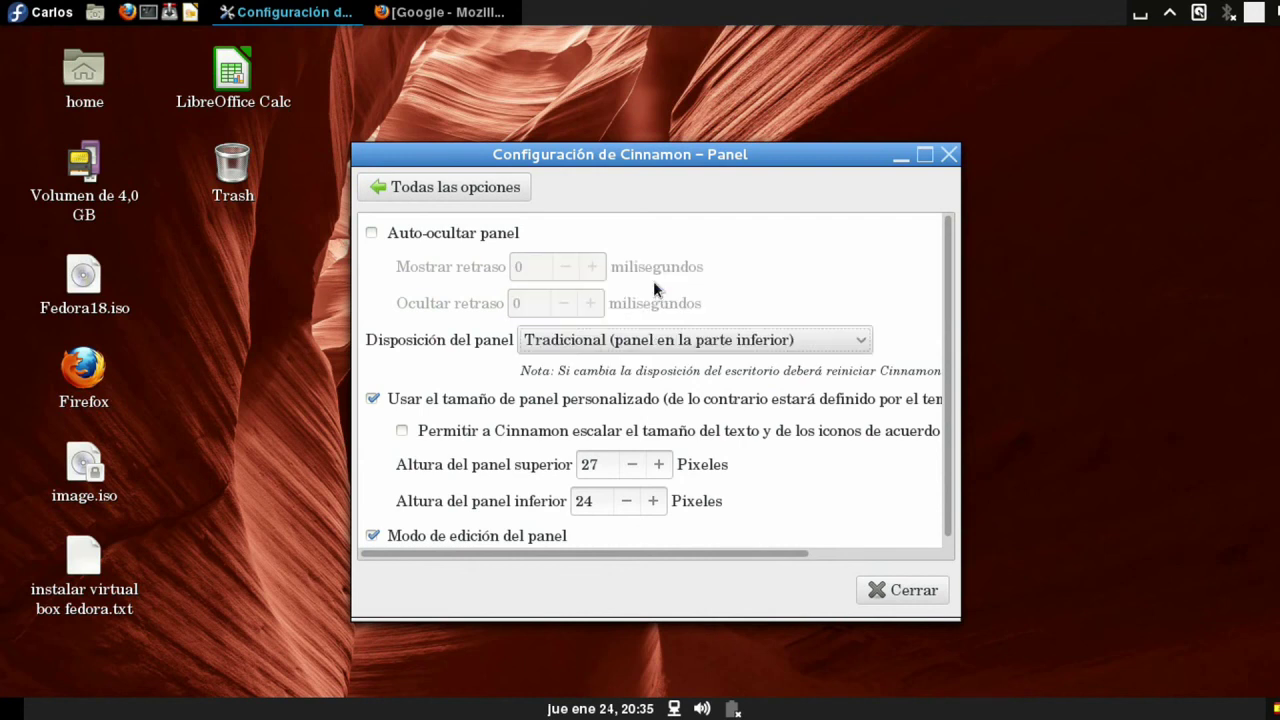
click(487, 199)
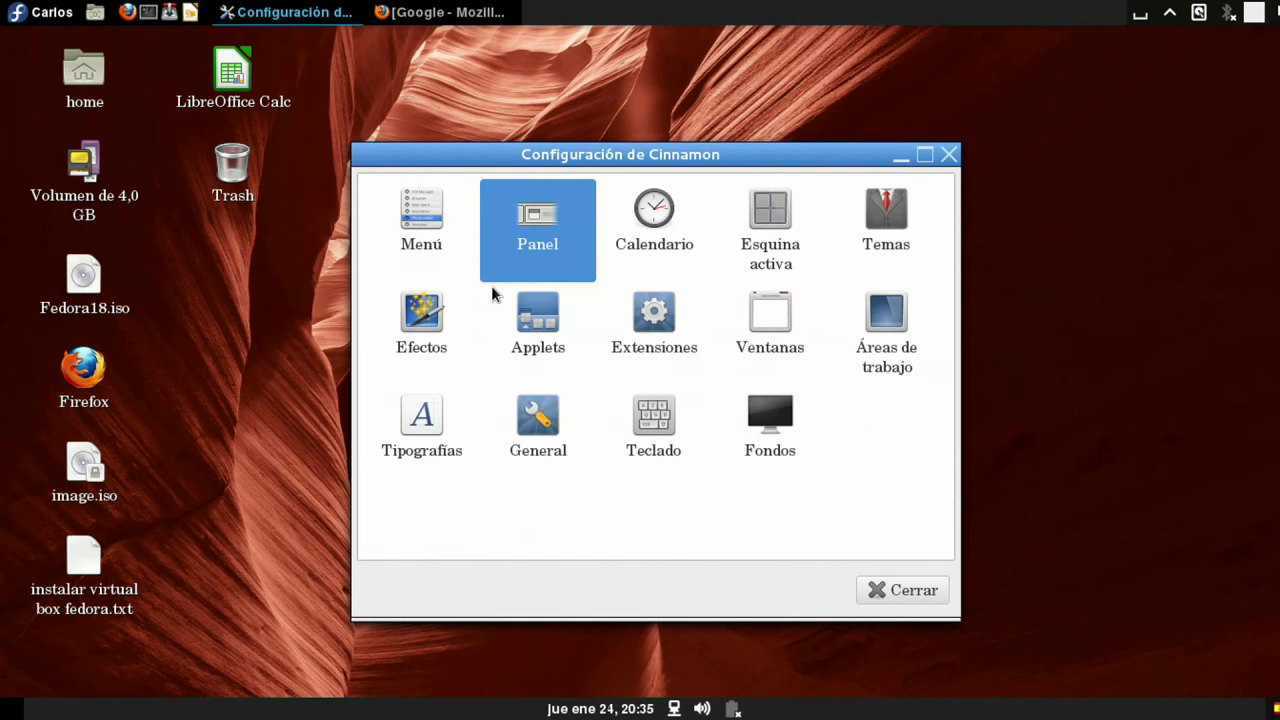
key(alt+F2)
text(r)
key(Return)
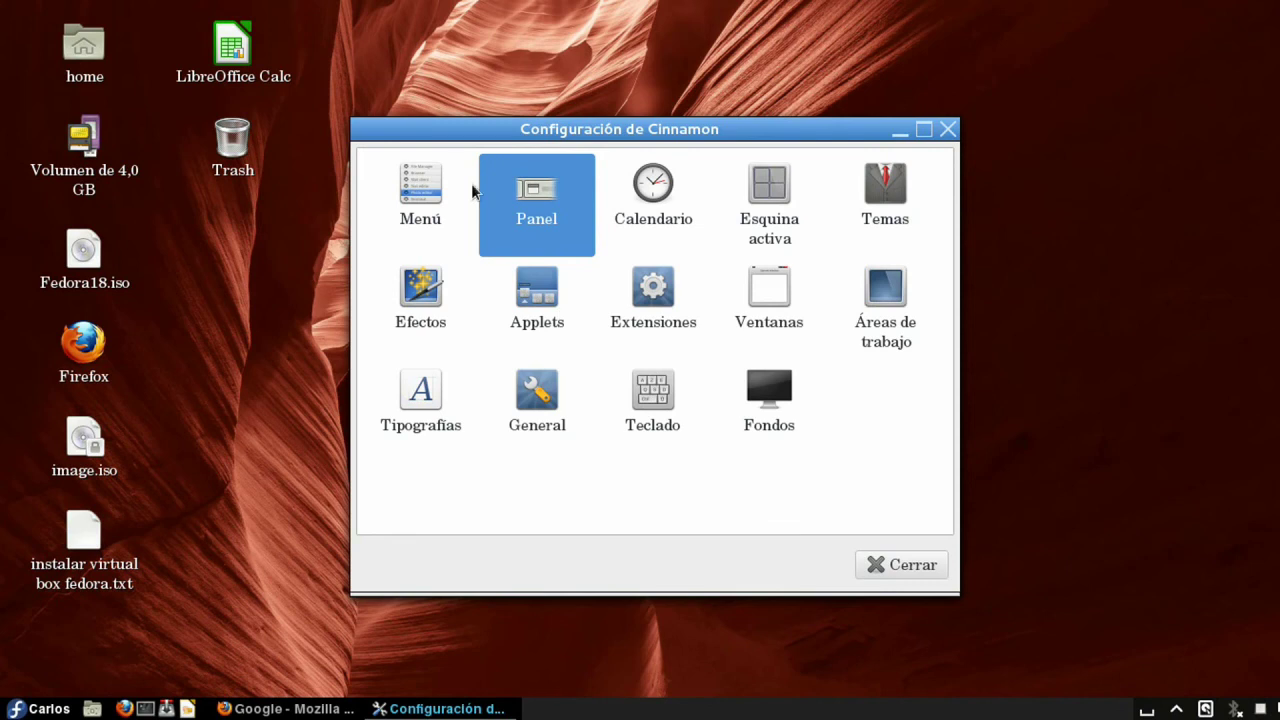
Set the panel layout to Clásico (paneles en la parte inferior y superior) and restart Cinnamon
click(526, 198)
click(595, 316)
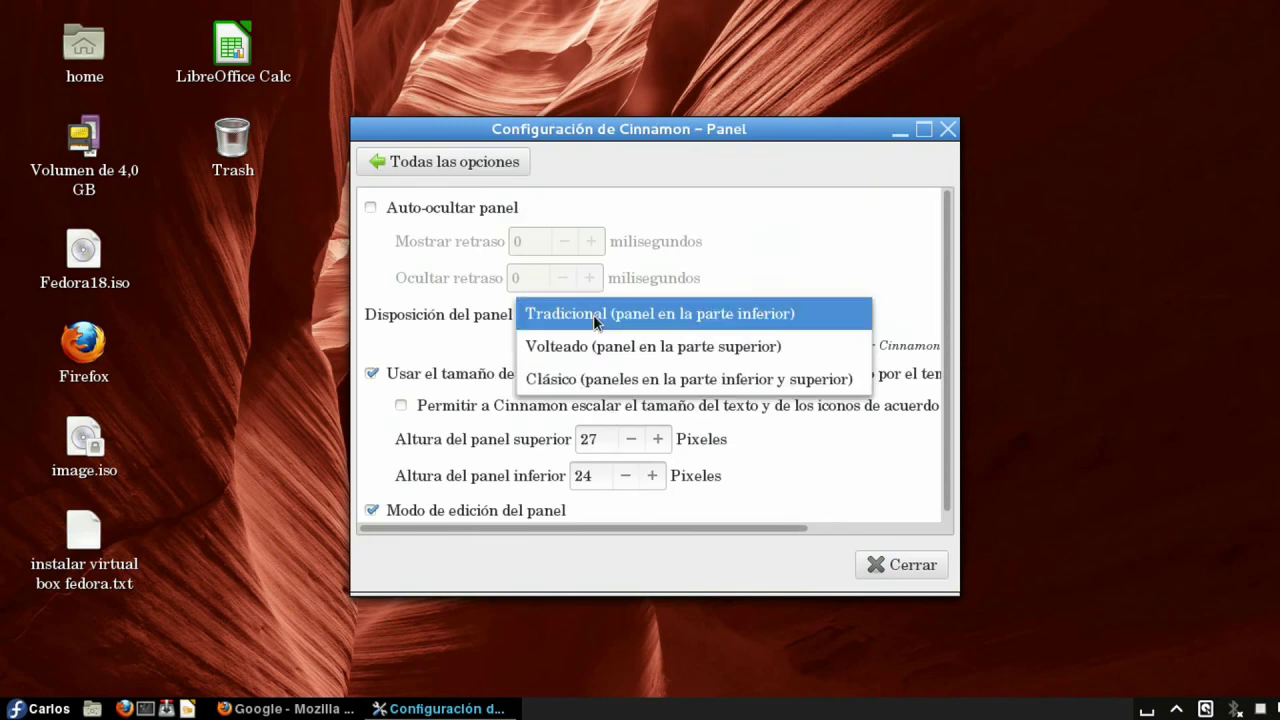
click(588, 376)
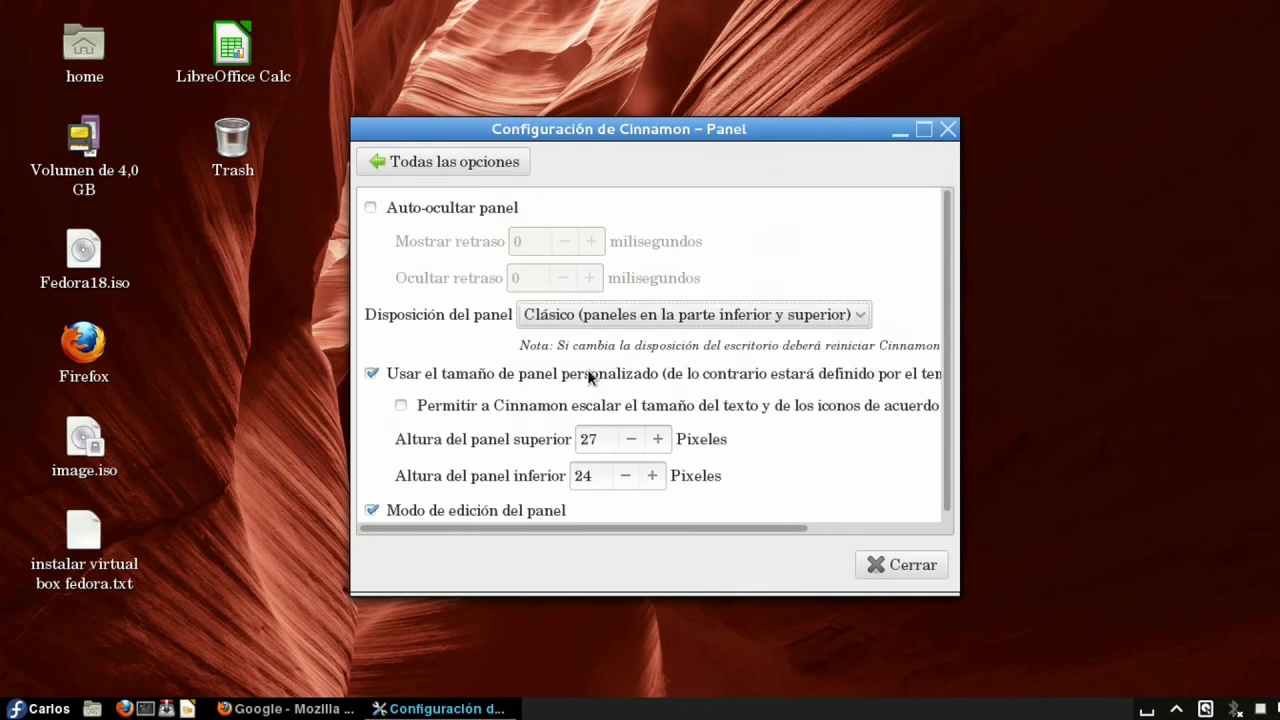
click(449, 168)
key(alt+F2)
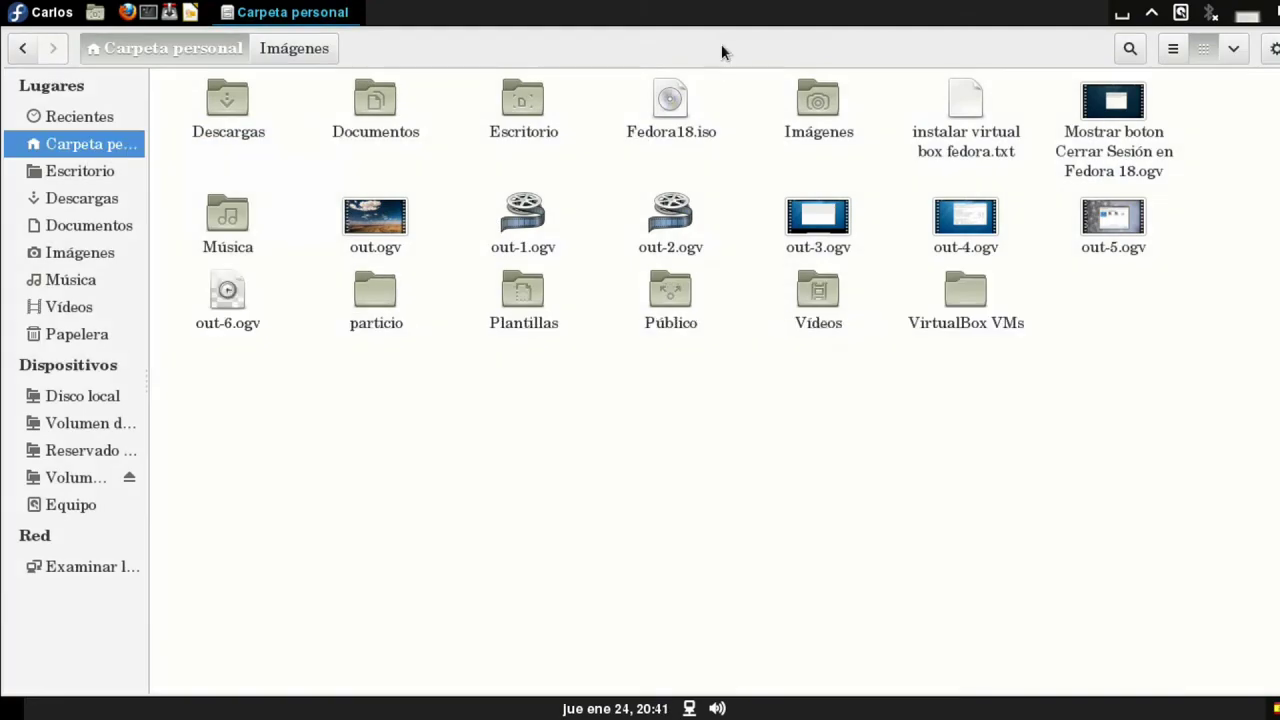
Restore the maximized Carpeta personal window to its normal size and maximize it again
key(alt+space)
key(Down)
key(Return)
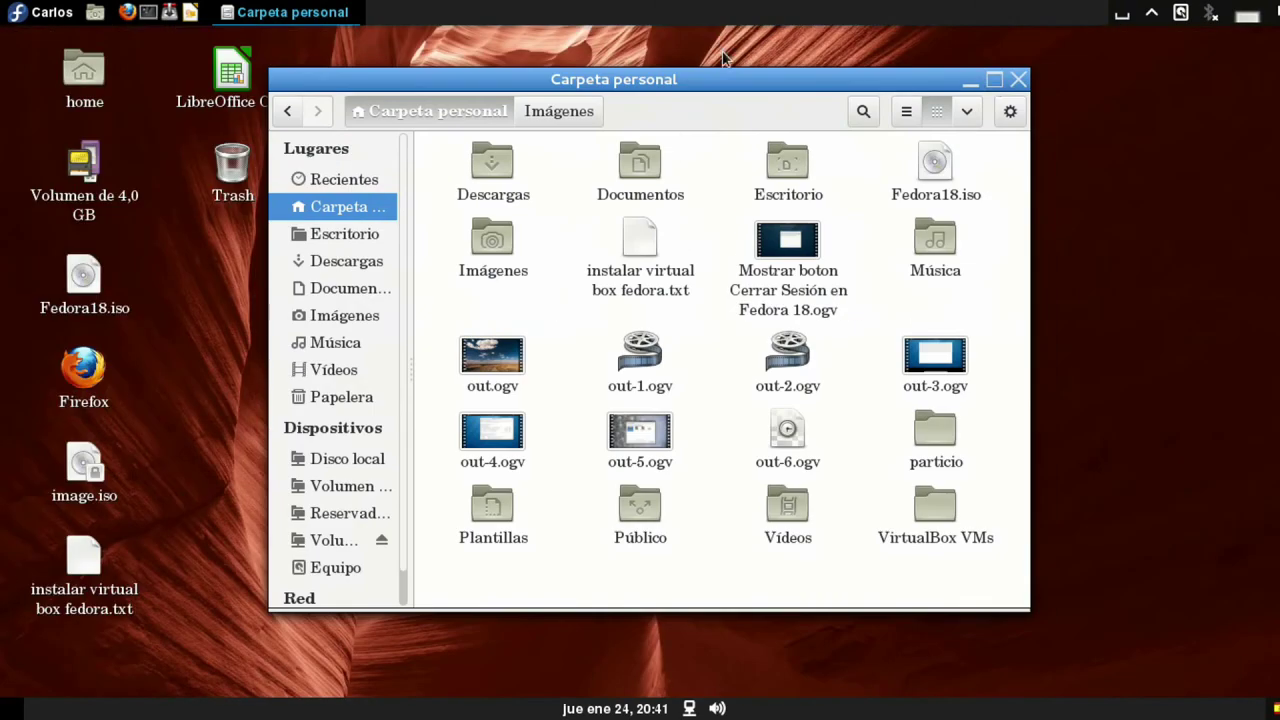
click(994, 79)
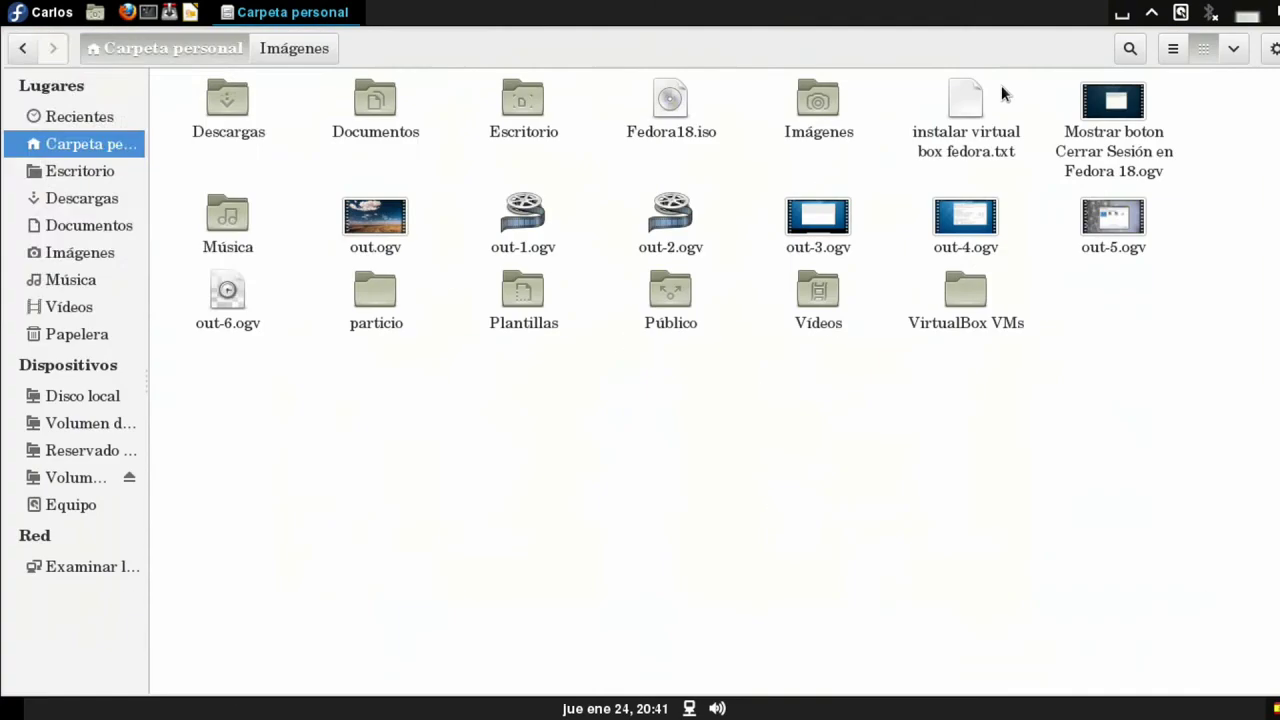
Return the Carpeta personal window to its normal size and minimize it
key(alt+space)
key(Down)
key(Return)
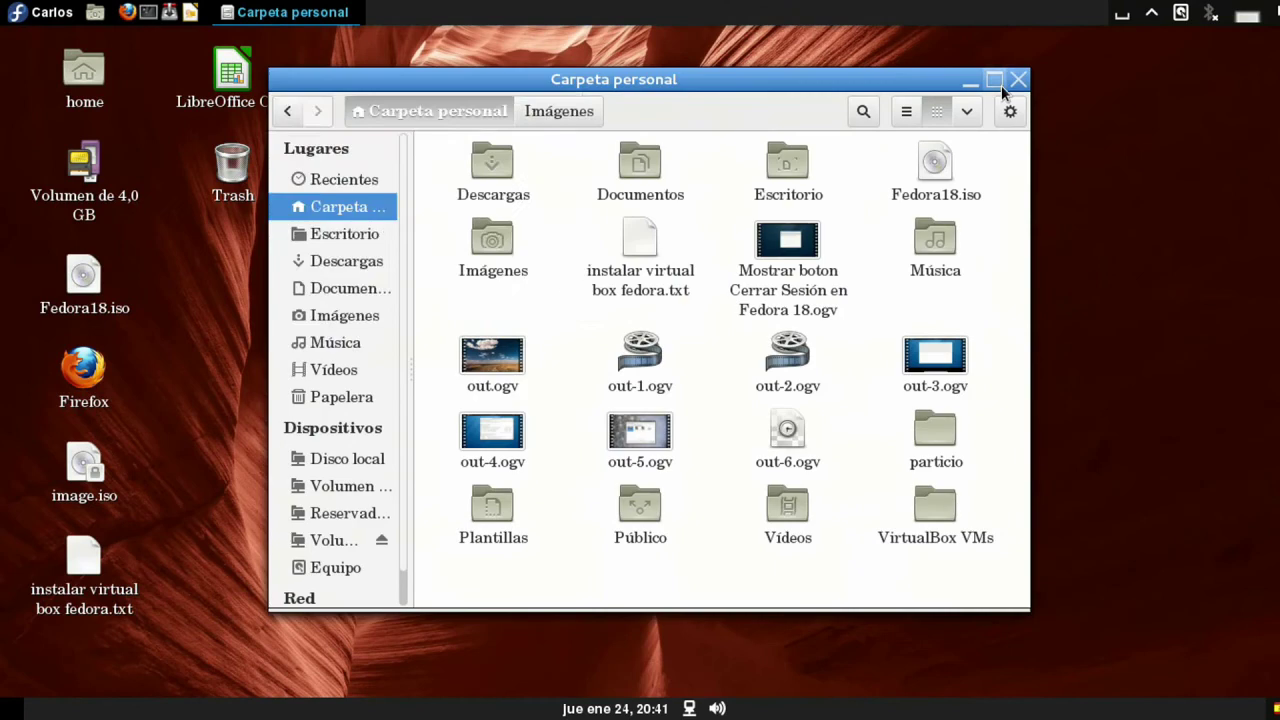
key(alt+space)
key(Return)
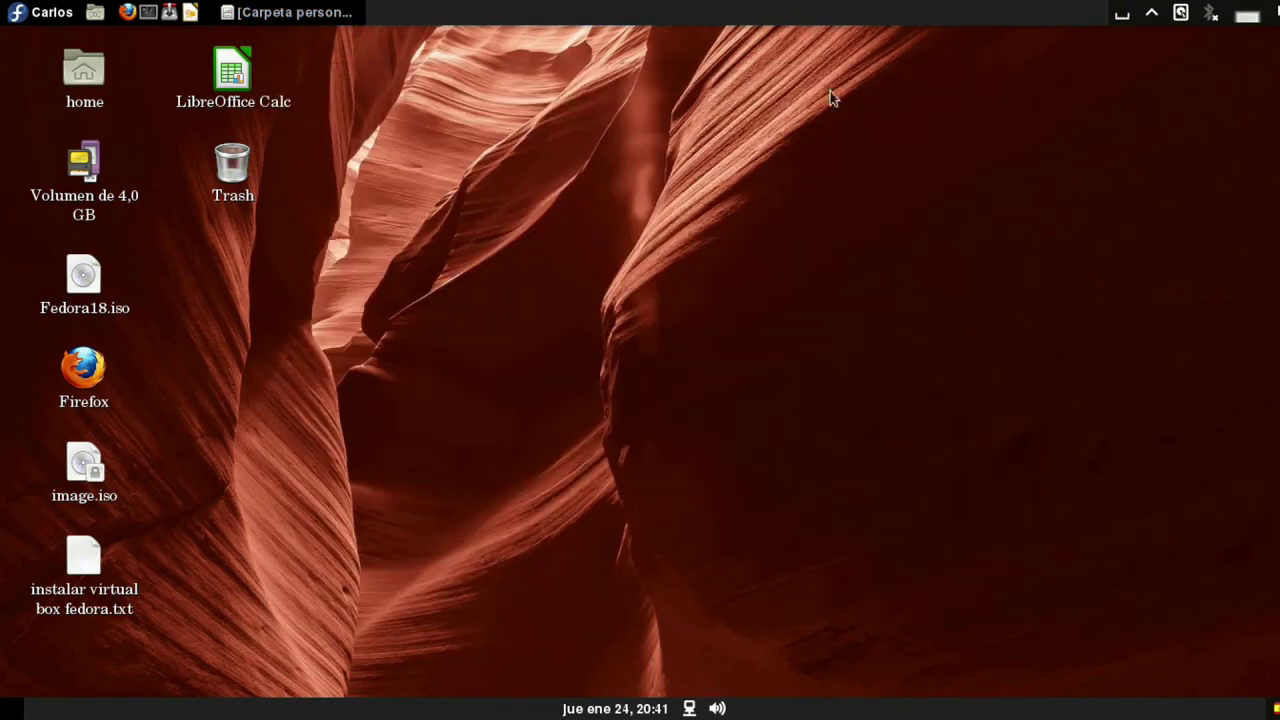
Bring the minimized Carpeta personal window back and close it
key(alt+Tab)
key(alt+space)
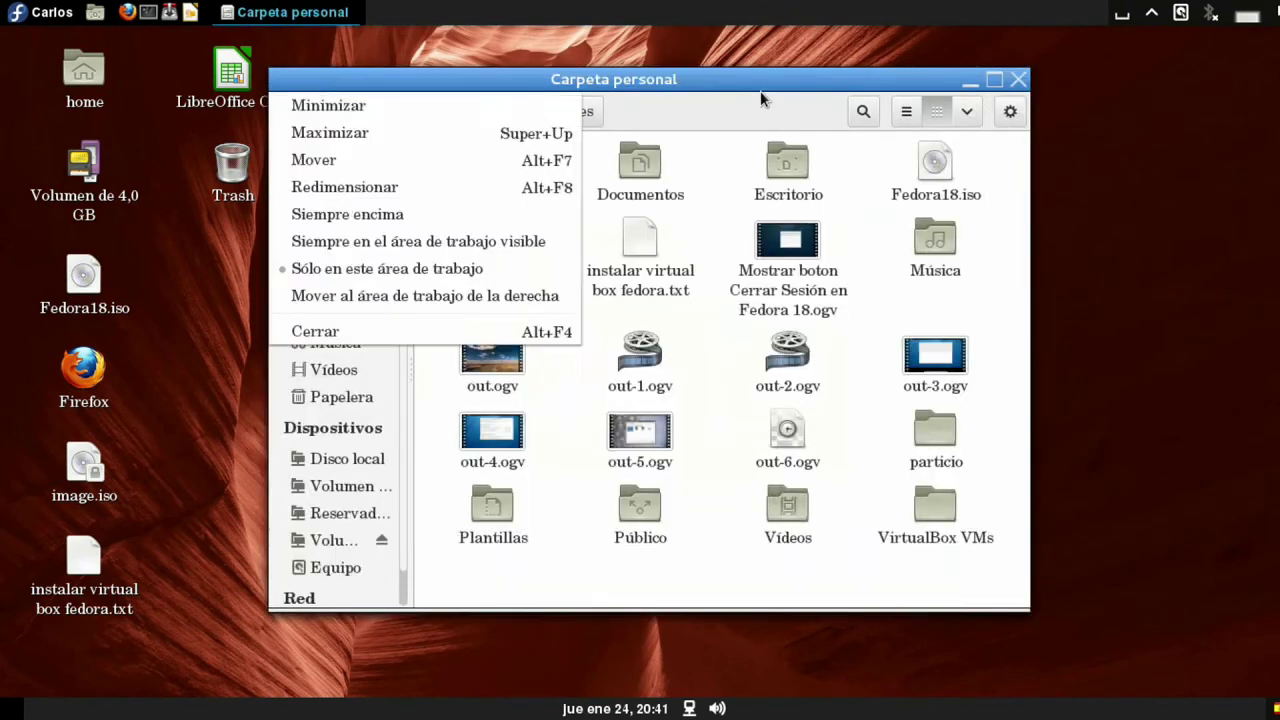
key(Down)
key(Return)
key(alt+space)
key(alt+F4)
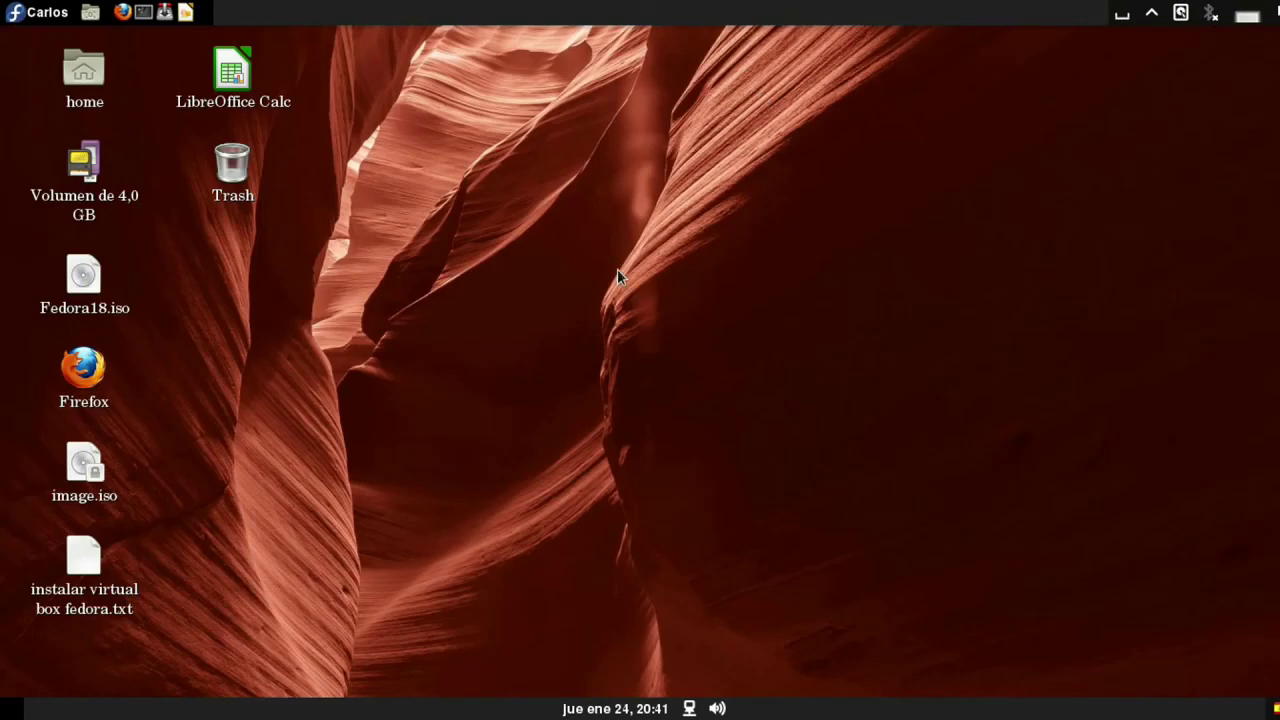
Add the Empathy application from the Internet category to the desktop and close the application menu
click(4, 17)
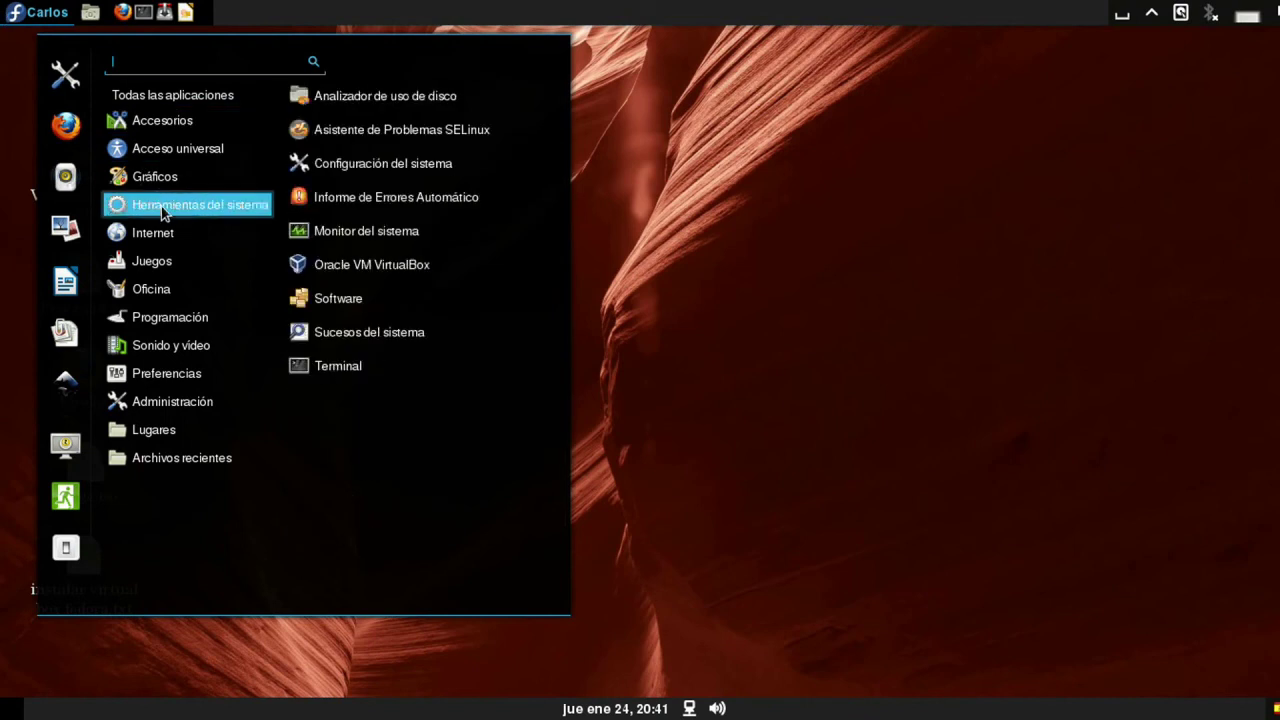
mouse_move(167, 190)
mouse_move(175, 270)
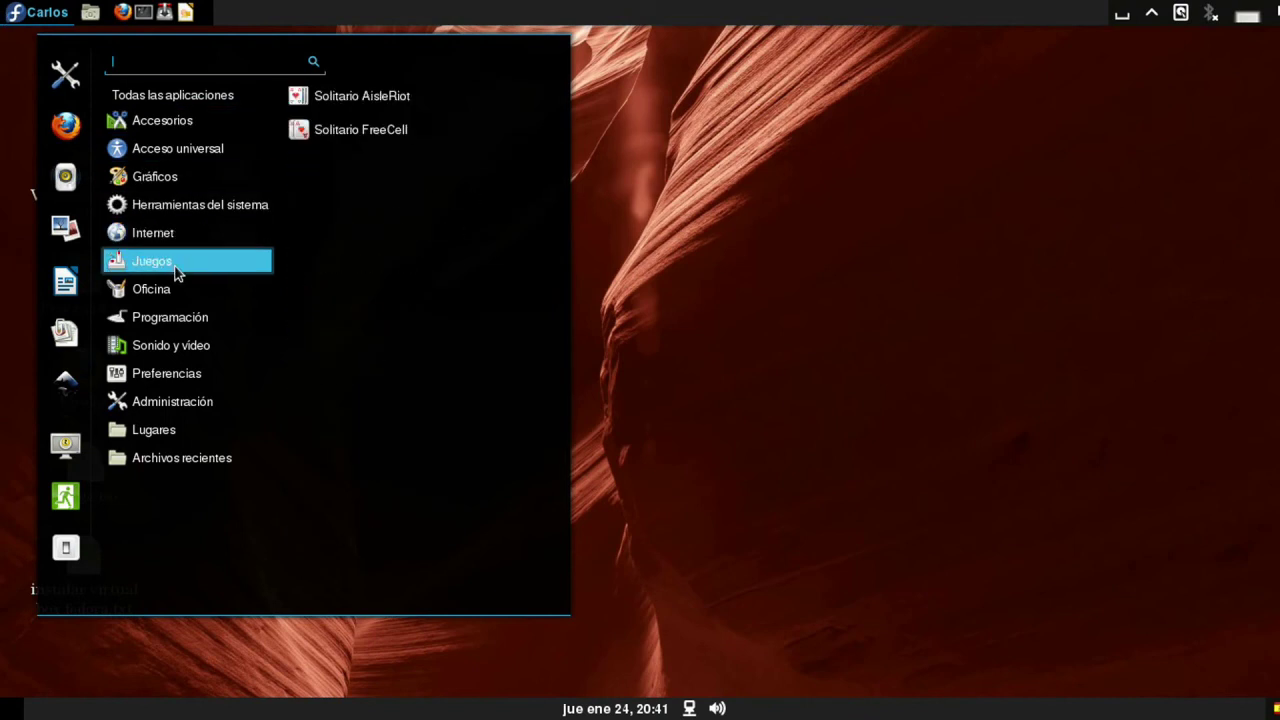
mouse_move(183, 243)
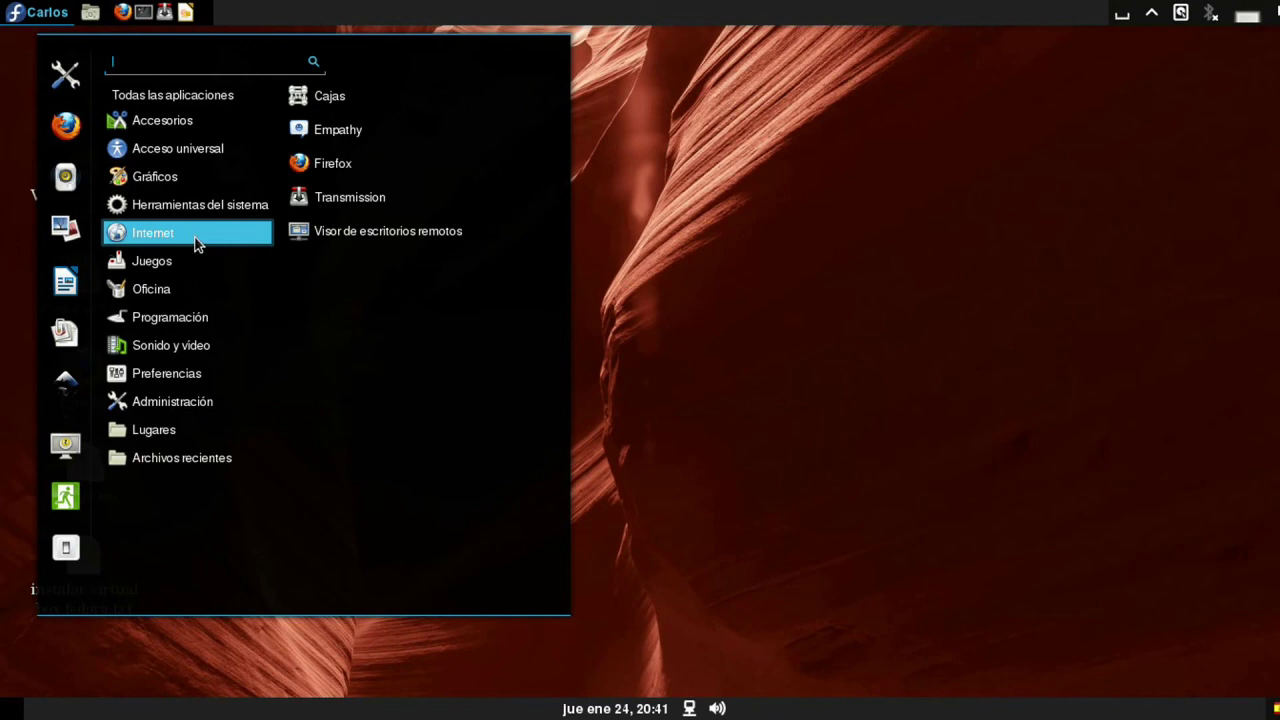
right_click(349, 133)
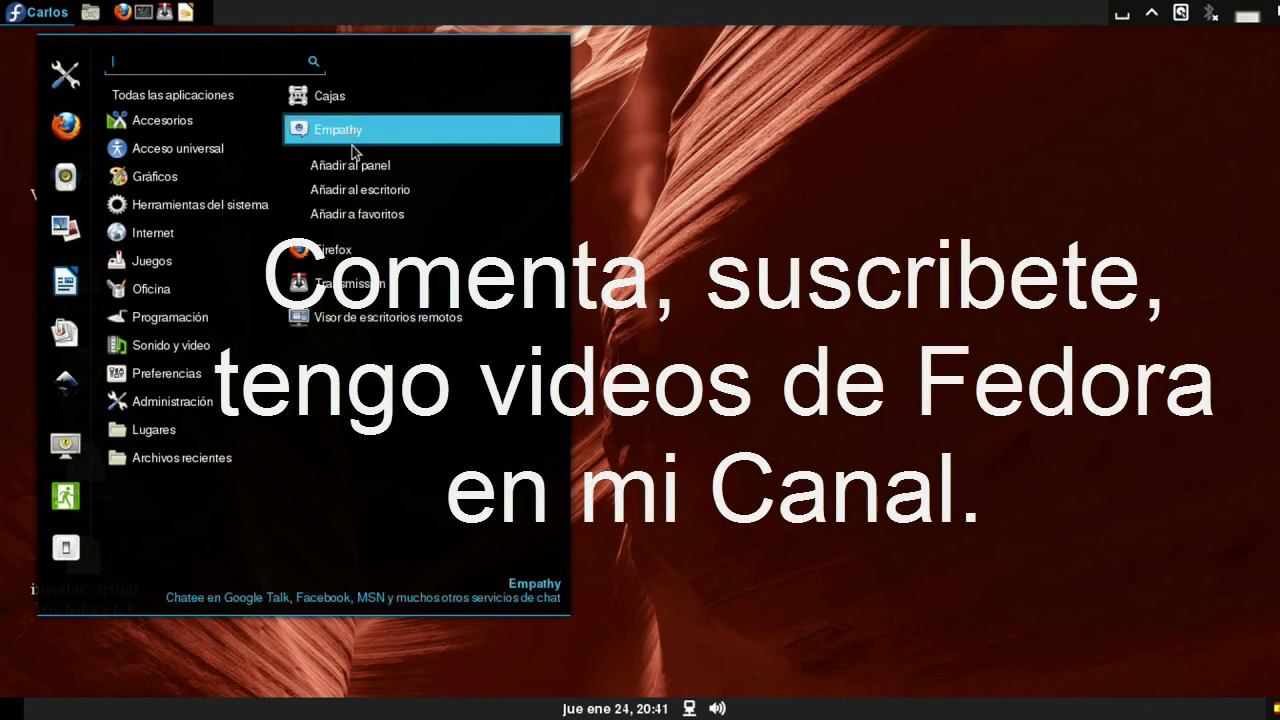
click(402, 192)
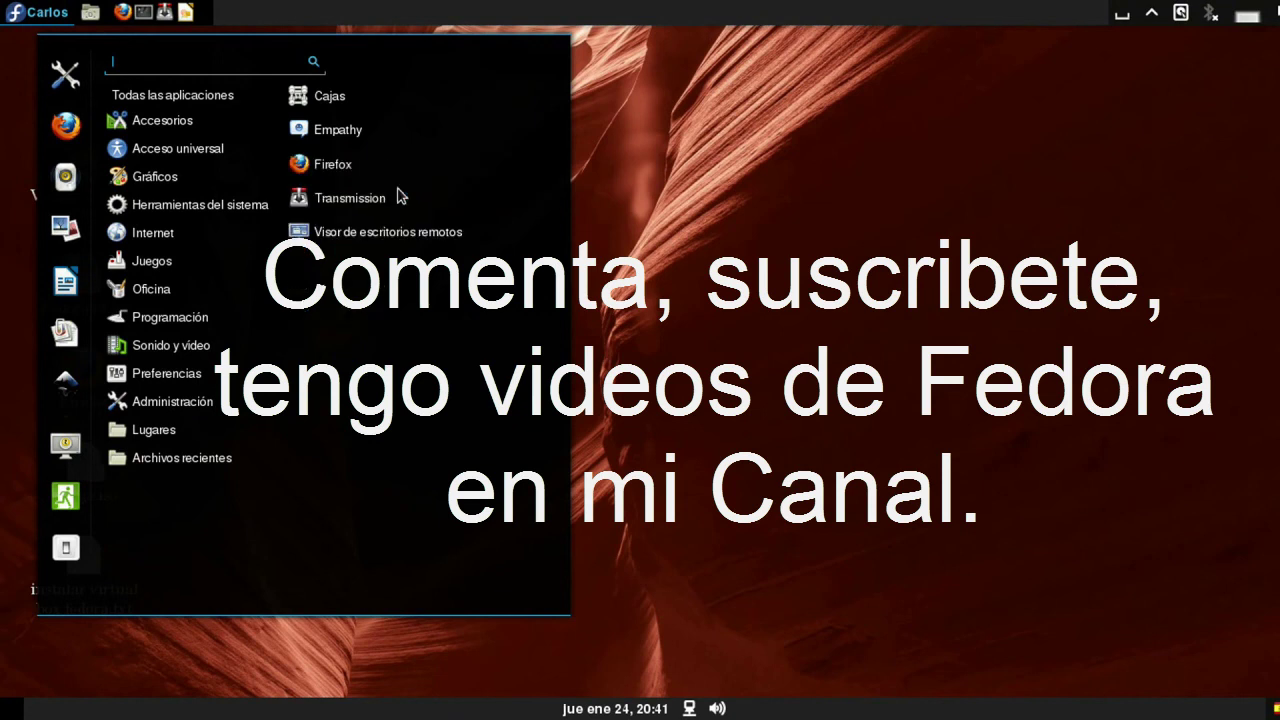
click(702, 196)
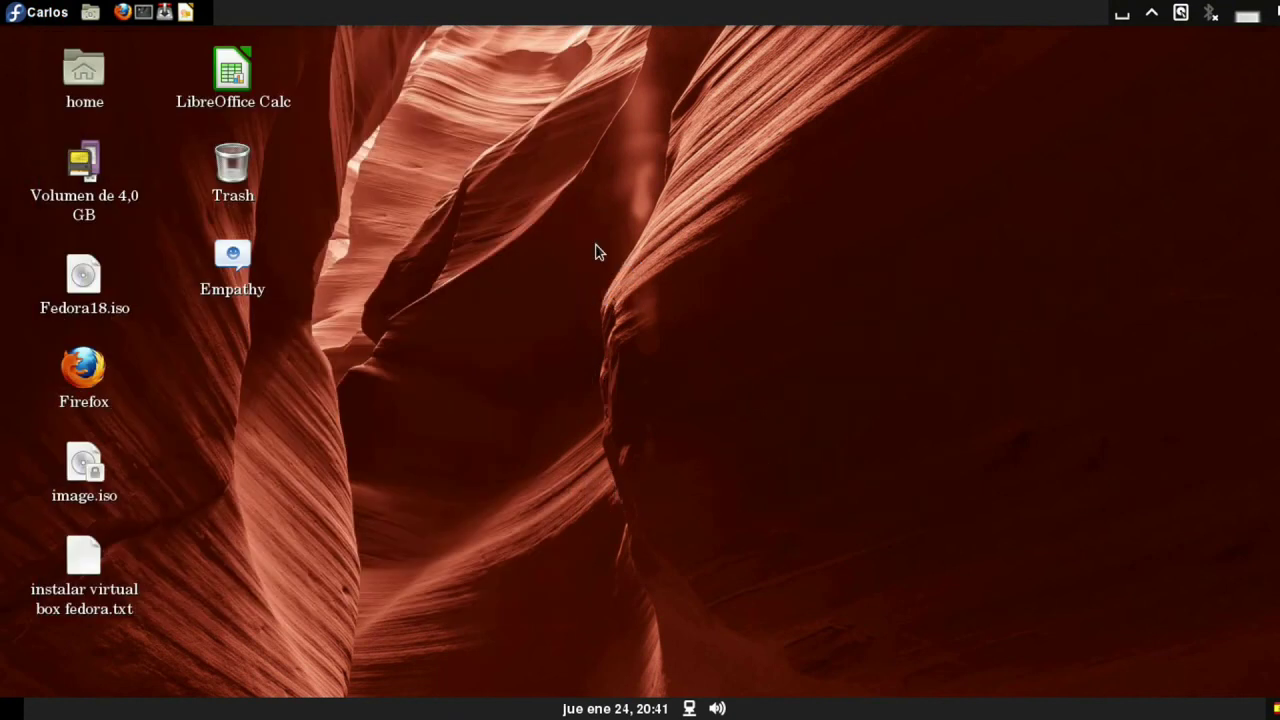
drag(443, 351, 171, 248)
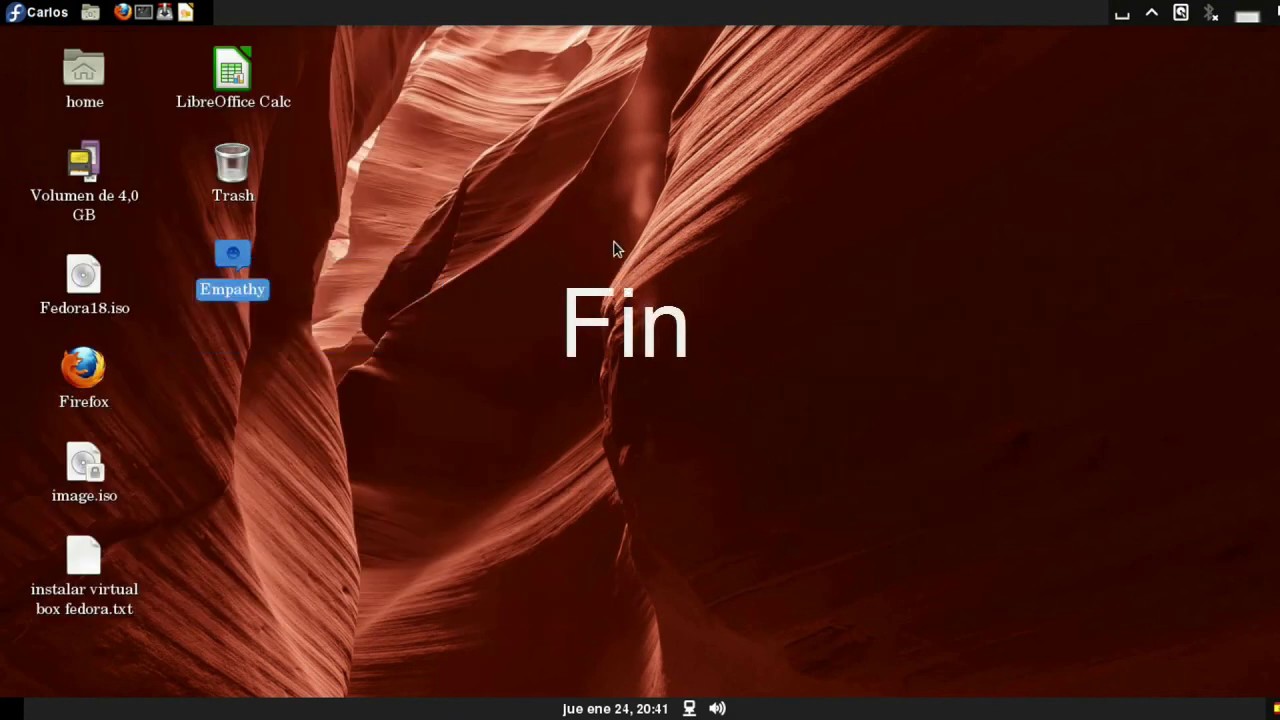
click(614, 250)
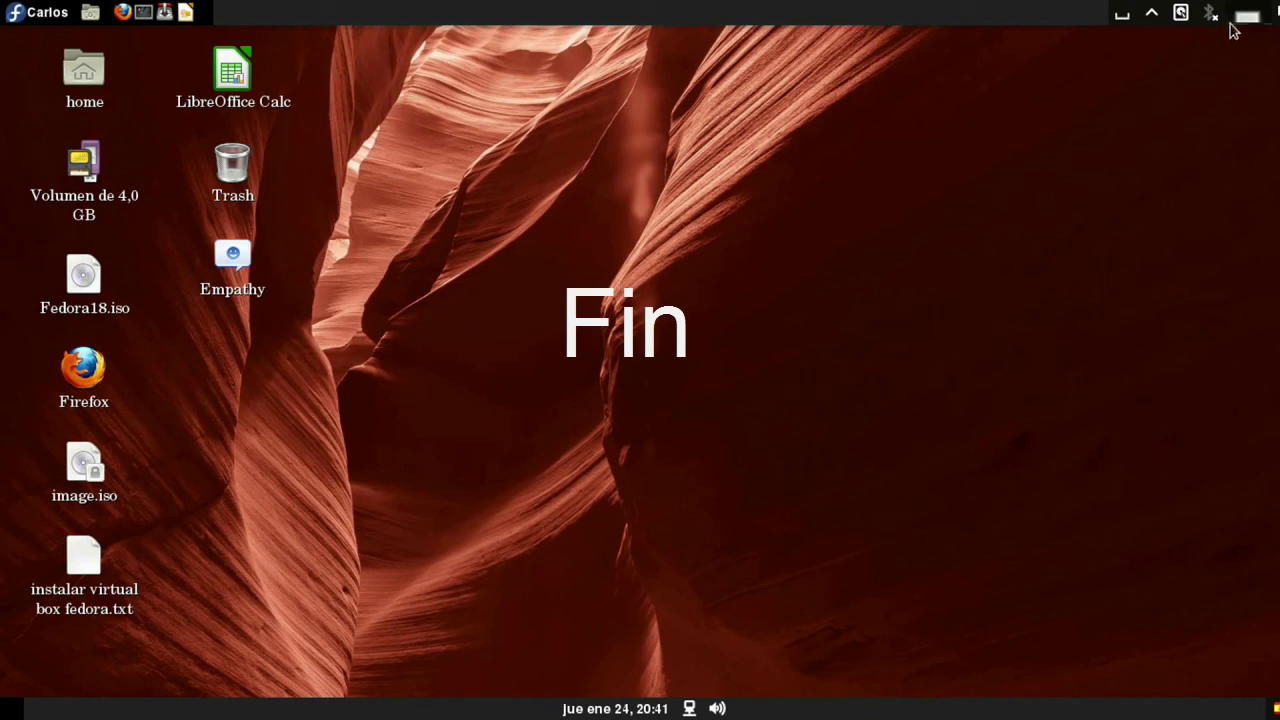